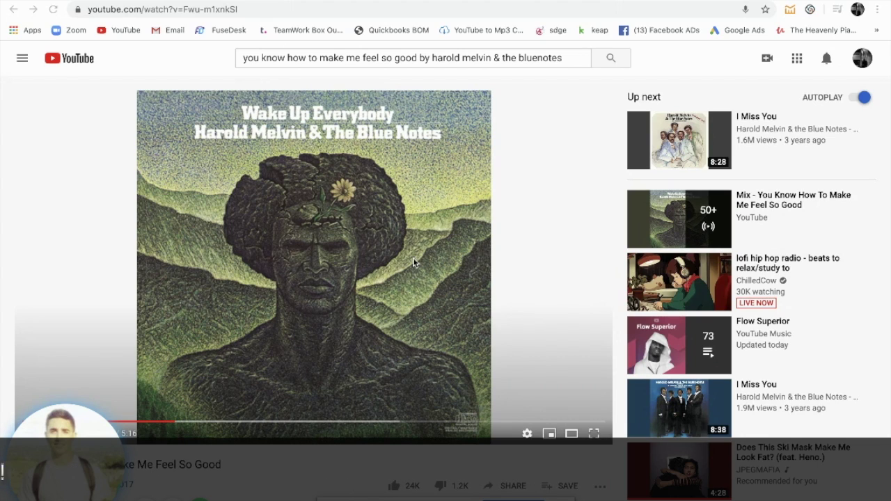
Like the "You Know How To Make Me Feel So Good" video and copy its URL.
scroll(244, 222, "down", 1)
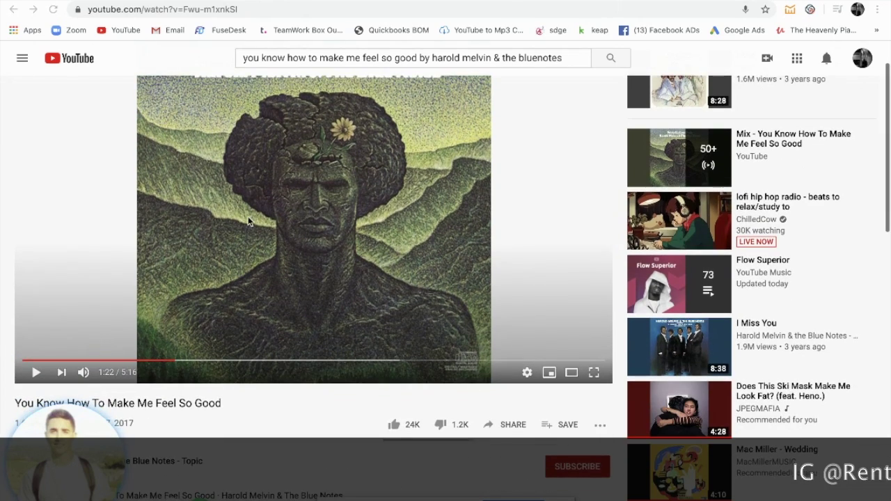
left_click(402, 424)
left_click(272, 9)
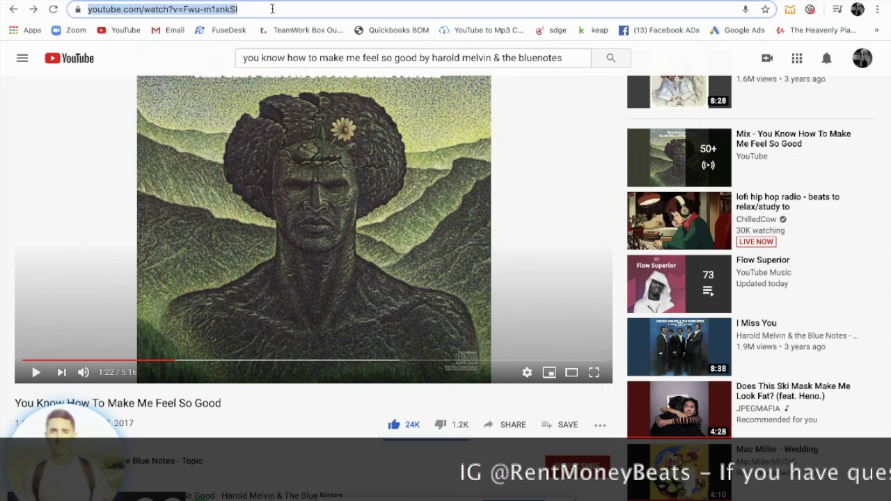
Switch to the YtMp3 page and convert the copied video URL to mp3.
key("ctrl+Tab")
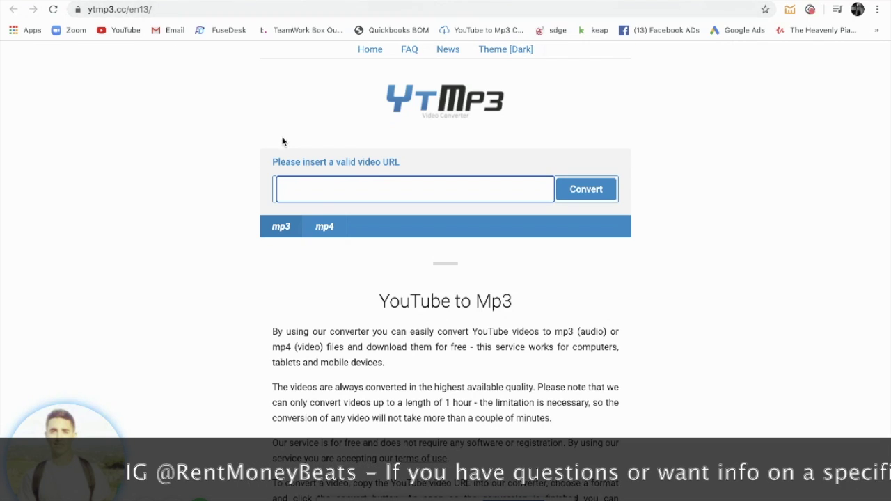
type("https://www.youtube.com/watch?v=Fwu-m1aekSI")
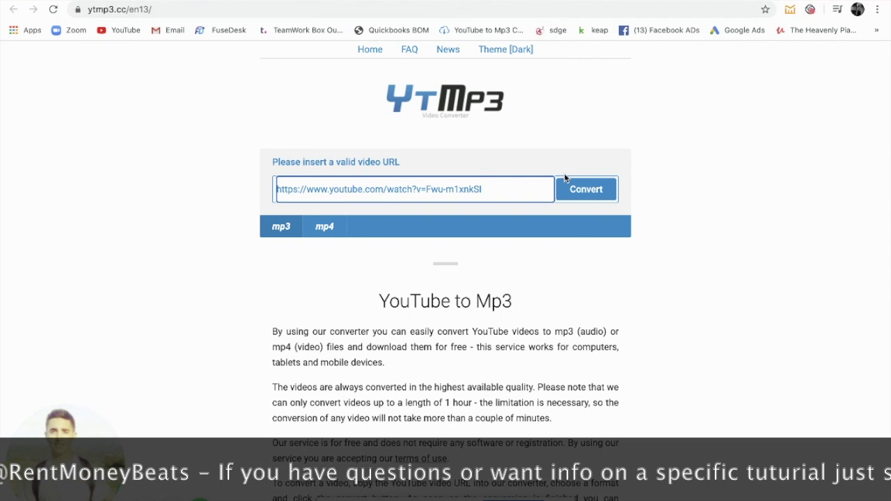
left_click(579, 190)
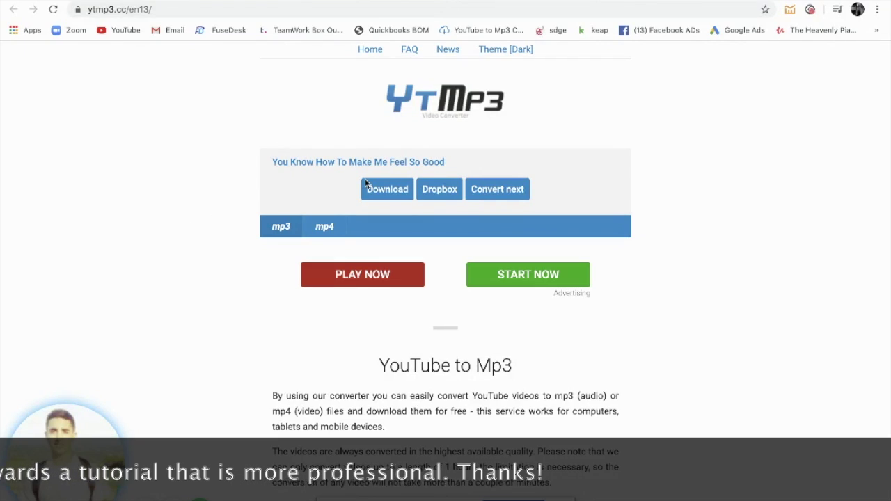
Download the converted mp3, reveal it in the Downloads folder and put the folder window away.
left_click(382, 190)
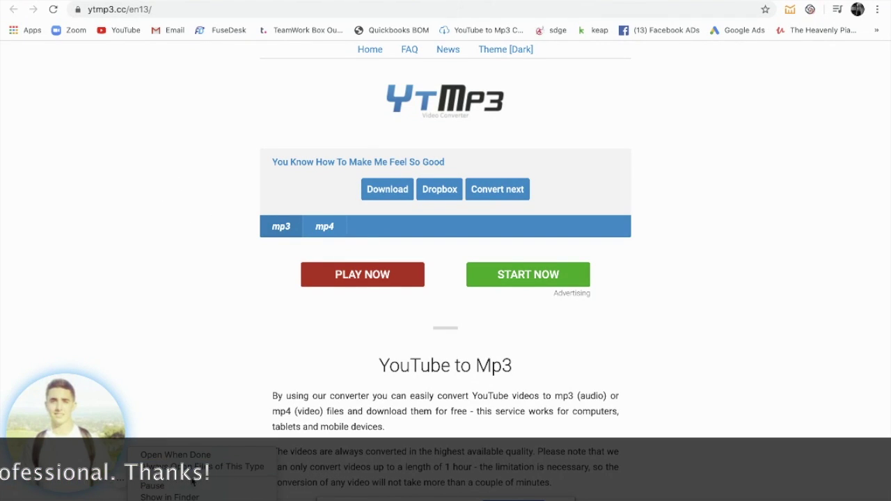
left_click(169, 497)
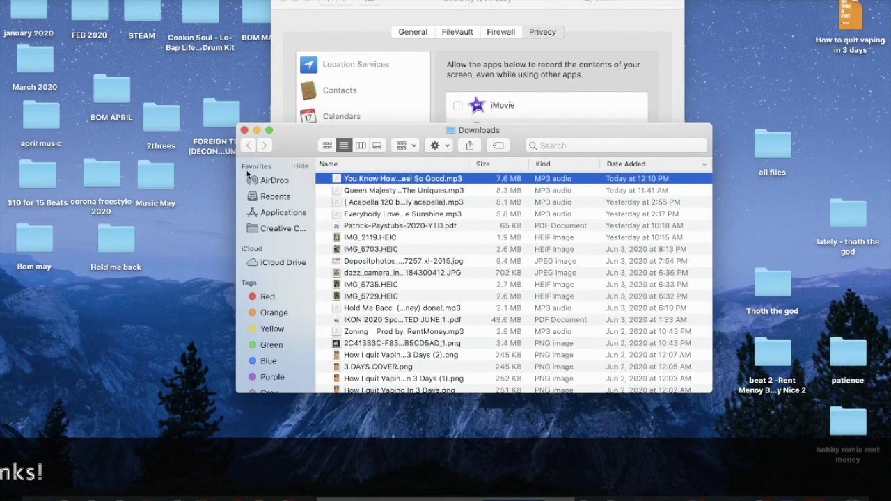
left_click(257, 130)
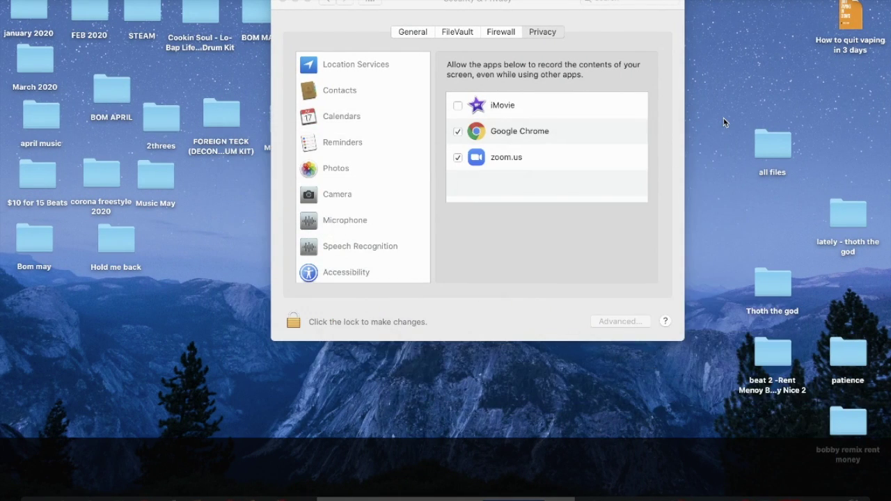
Return to the YouTube video and copy its title, "You Know How To Make Me Feel So Good".
key("ctrl+Right")
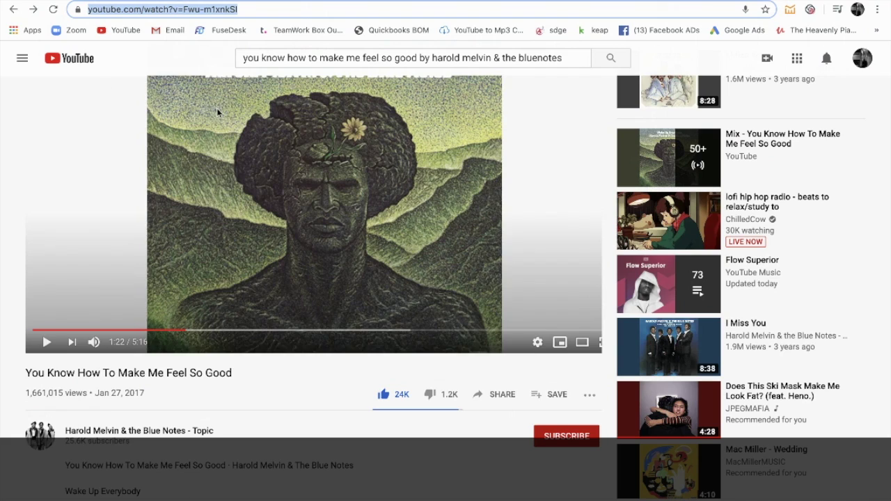
left_click_drag(233, 373, 22, 368)
left_click(232, 377)
left_click_drag(232, 376, 26, 370)
key("ctrl+c")
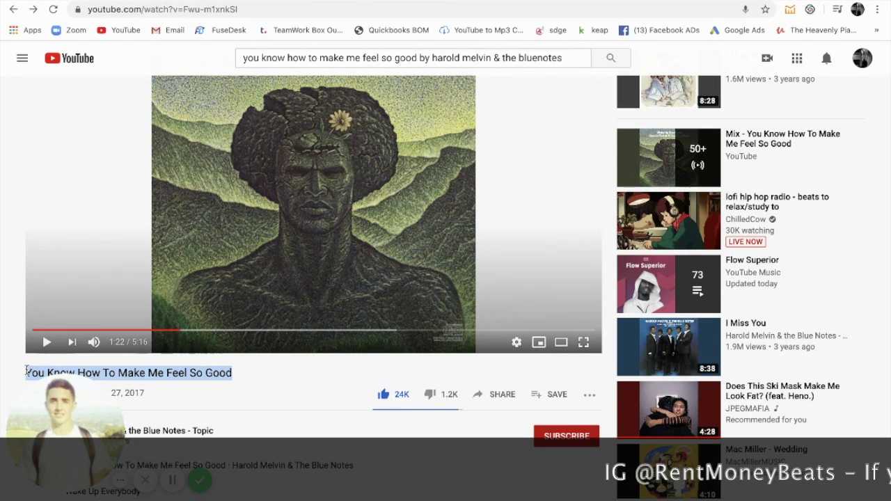
Search the web for "You Know How To Make Me Feel So Good key bpm" and open the Tunebat result.
key("ctrl+t")
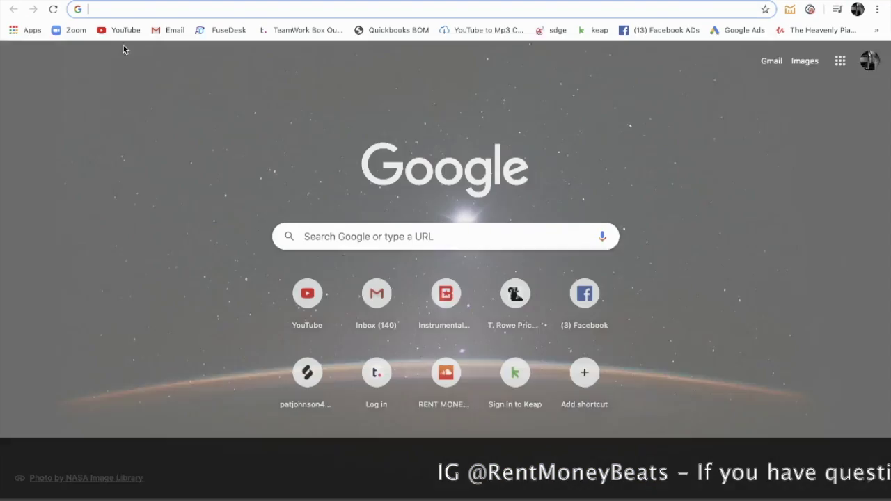
key("ctrl+v")
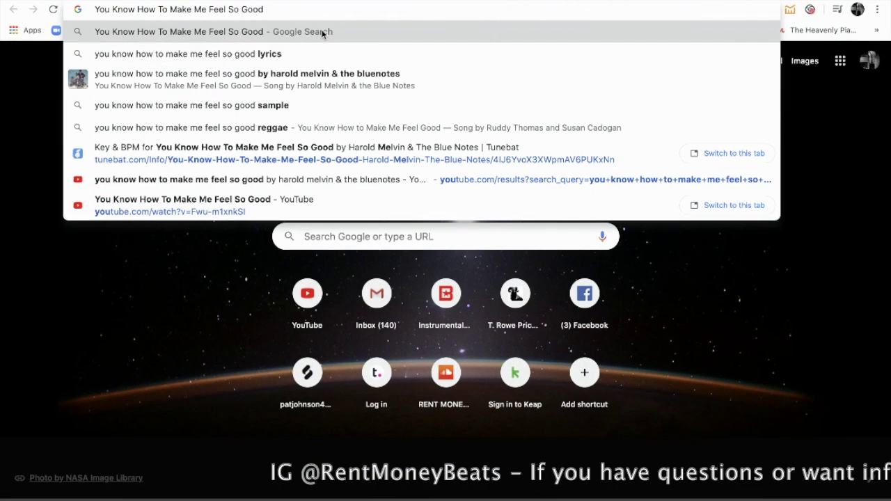
type("key bm")
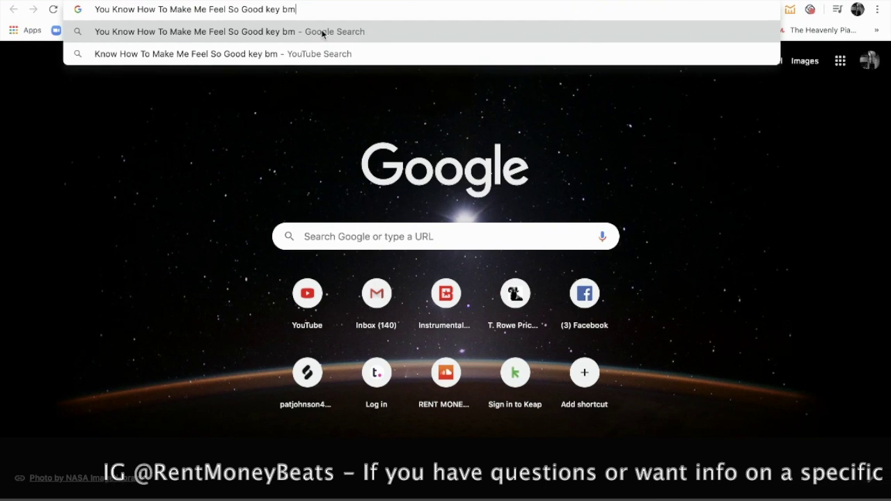
key("BackSpace")
type("pm")
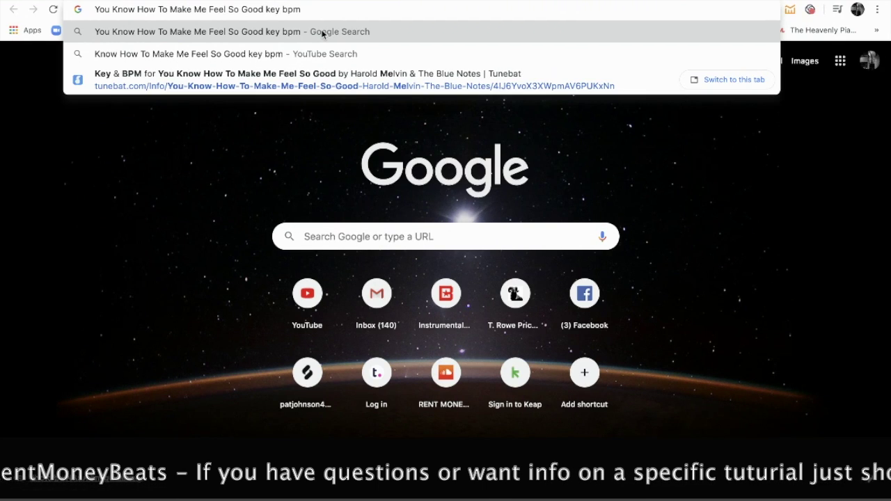
left_click(323, 31)
left_click(265, 173)
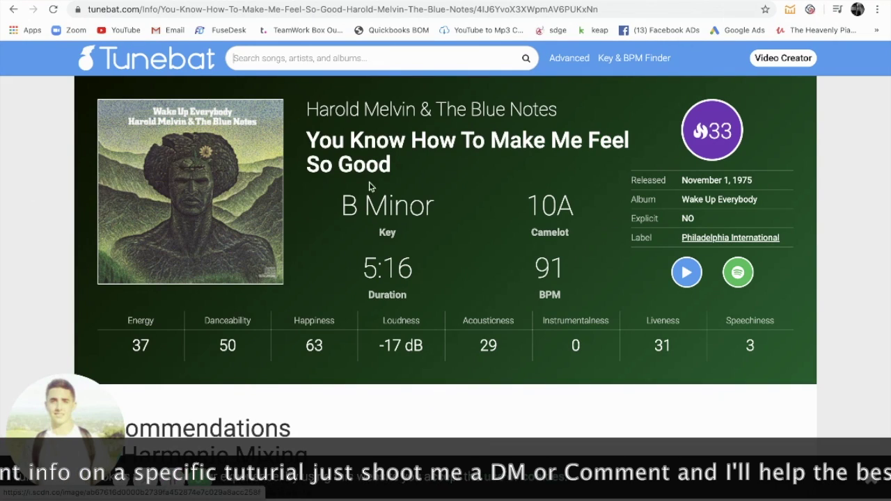
Highlight the song's key on Tunebat and examine the matching "piano b minor" image results.
left_click_drag(344, 211, 434, 210)
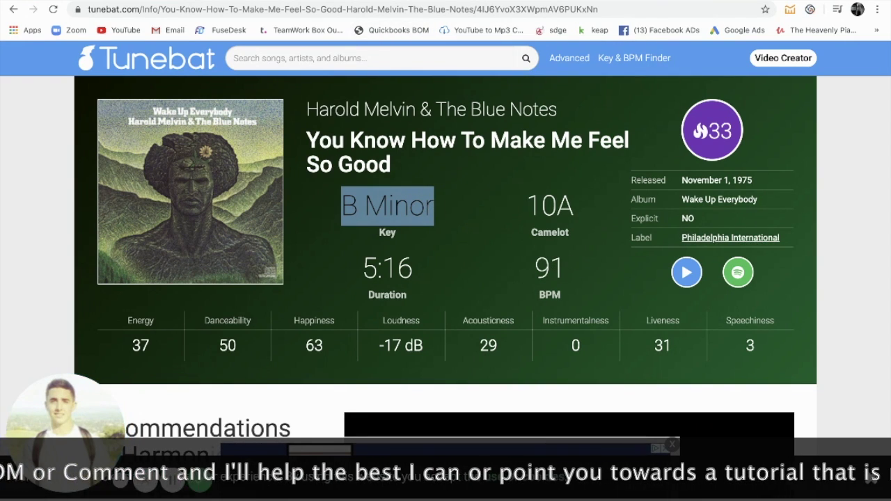
key("ctrl+Tab")
scroll(382, 75, "up", 3)
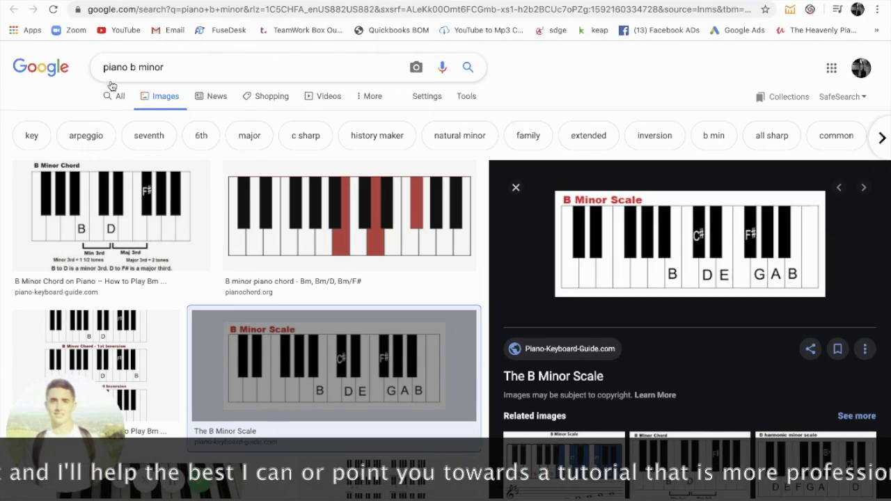
scroll(417, 170, "down", 2)
scroll(449, 169, "up", 2)
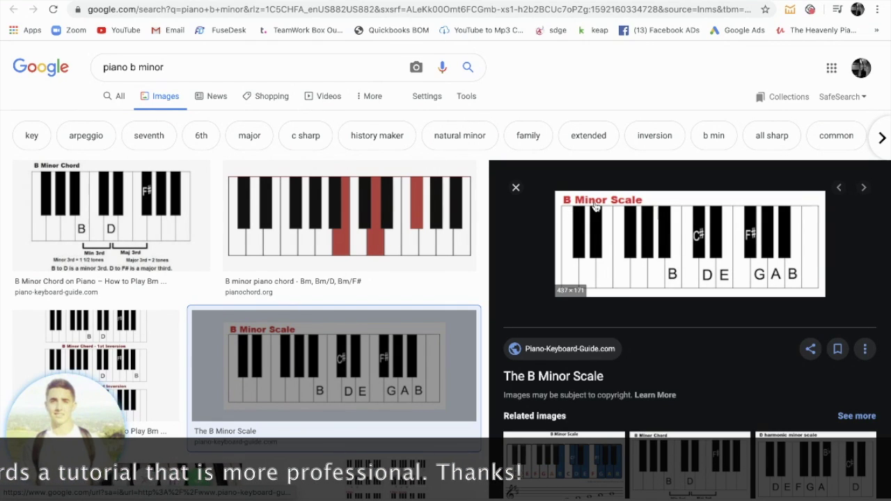
Search images for "piano bass b minor" and browse the results for a usable bass keyboard chart.
left_click_drag(127, 66, 73, 72)
left_click(131, 68)
type("bass")
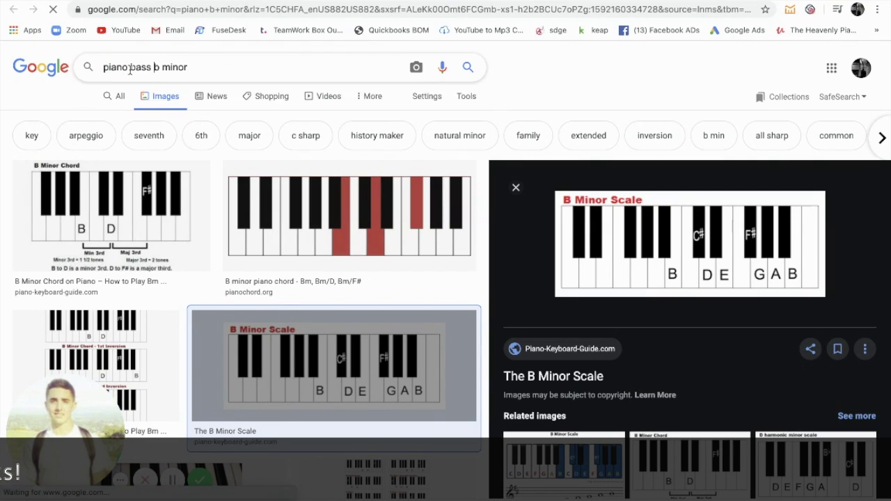
key("Return")
scroll(238, 225, "down", 2)
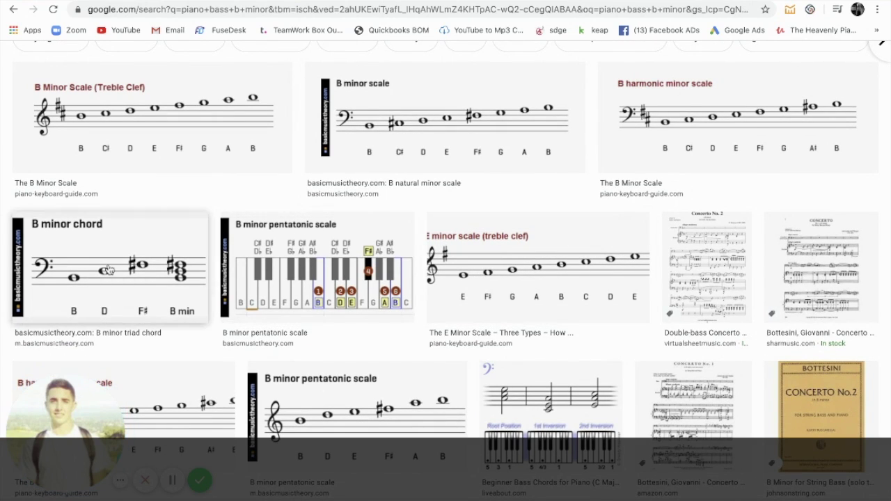
scroll(262, 247, "down", 2)
scroll(262, 247, "down", 5)
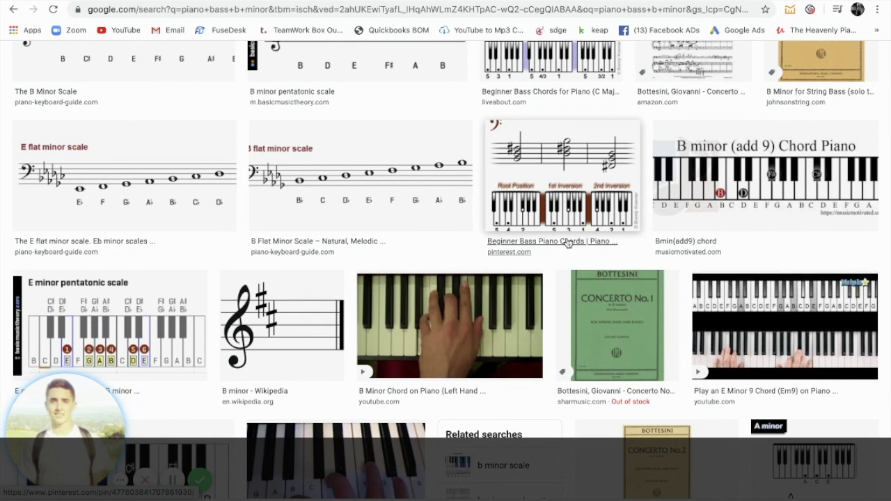
scroll(612, 272, "up", 6)
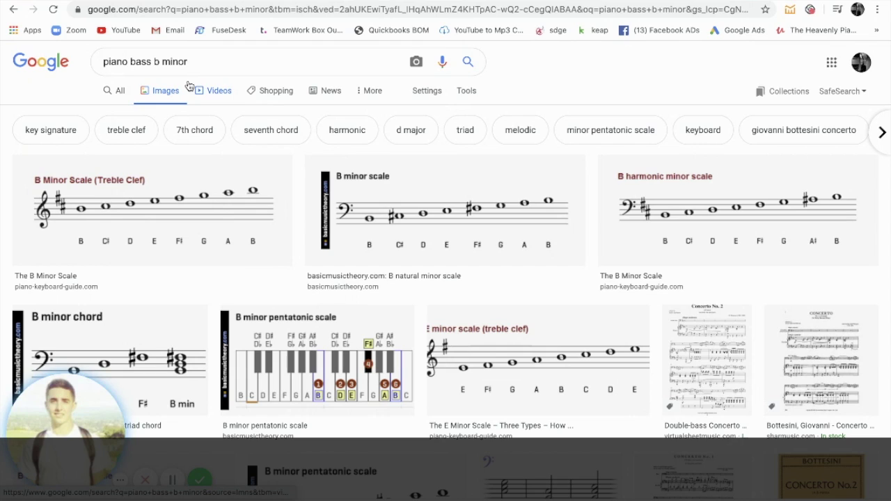
Change the image search back to "piano b minor" and open the B Minor Scale keyboard image.
left_click(149, 61)
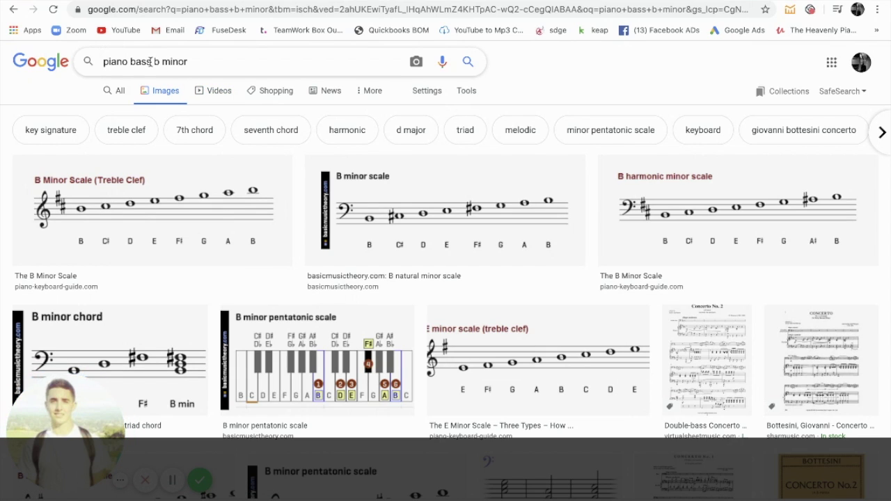
key("BackSpace")
key("BackSpace")
key("BackSpace")
key("BackSpace")
key("BackSpace")
key("Return")
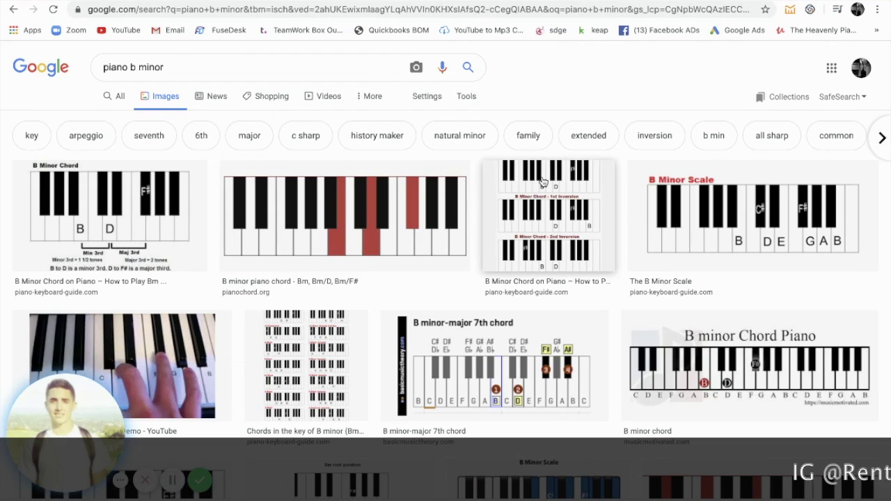
left_click(724, 208)
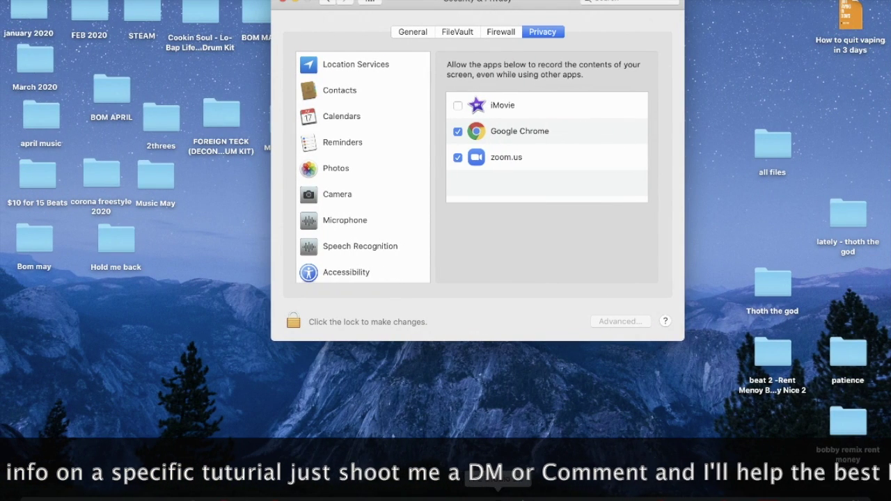
Switch to FL Studio and place a four-bar Pattern 1 clip at the start of Track 1 in the playlist.
left_click(498, 500)
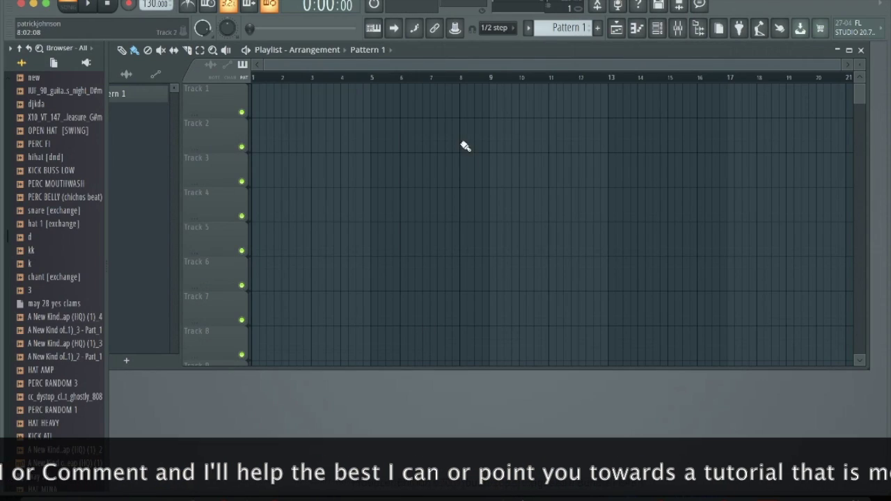
left_click_drag(304, 102, 370, 111)
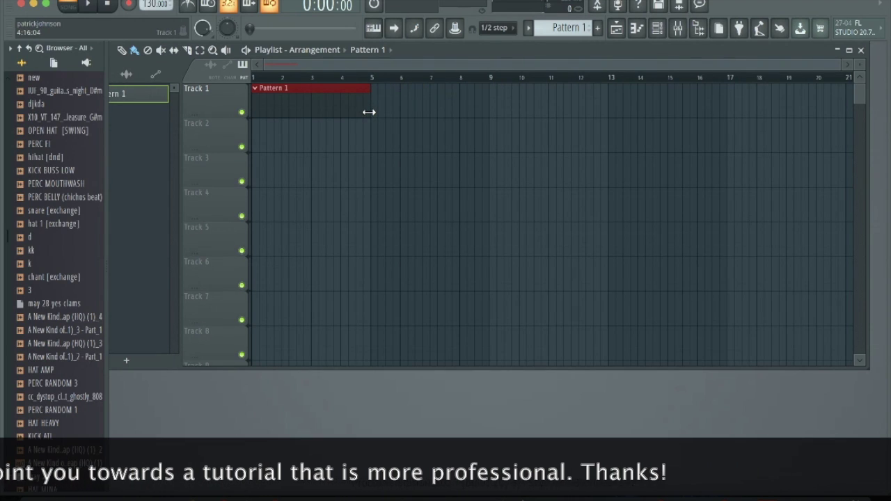
scroll(369, 112, "up", 3)
left_click_drag(378, 105, 373, 102)
scroll(391, 96, "down", 5)
scroll(393, 94, "down", 1)
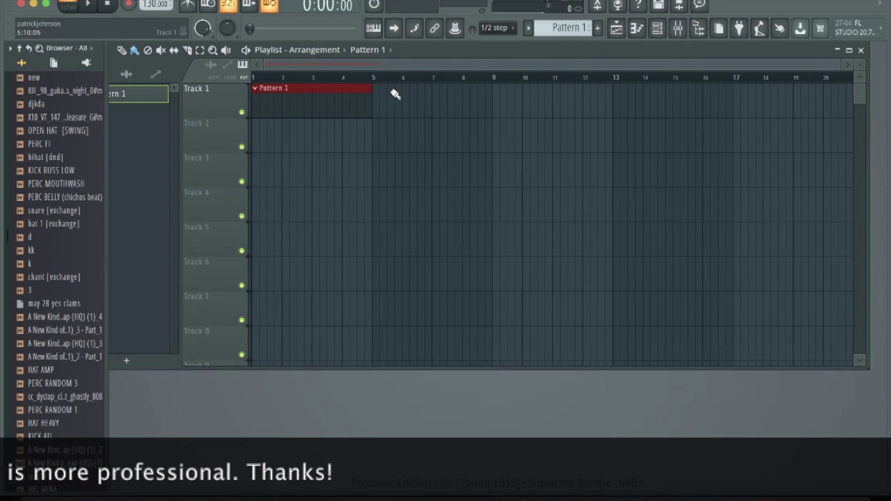
Set playback to song mode and load Edison into the first effect slot of the Master mixer track.
left_click(70, 8)
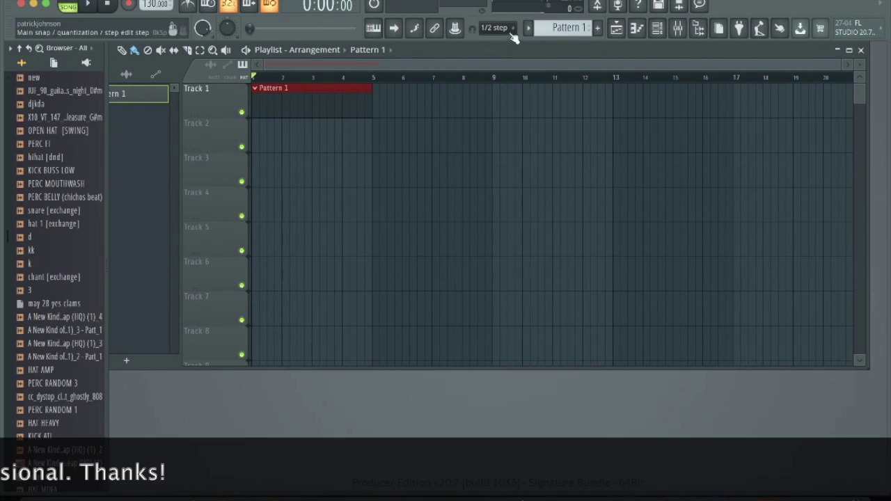
left_click(677, 28)
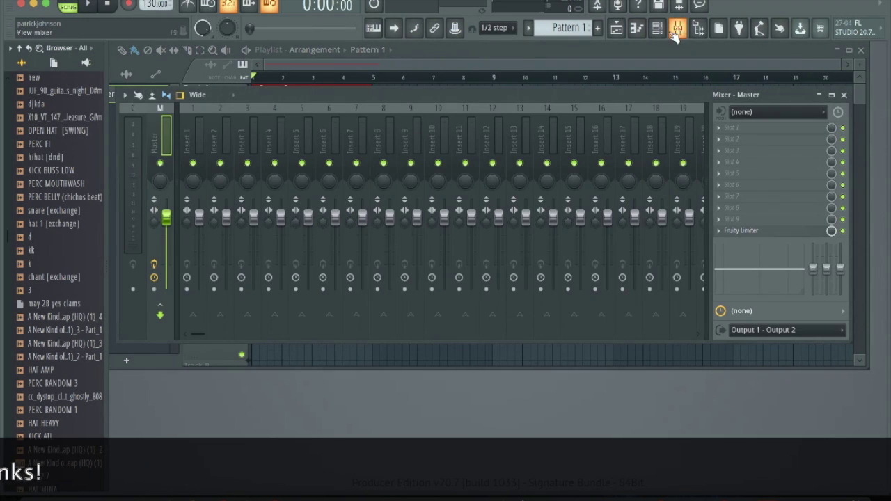
left_click(731, 128)
left_click(572, 15)
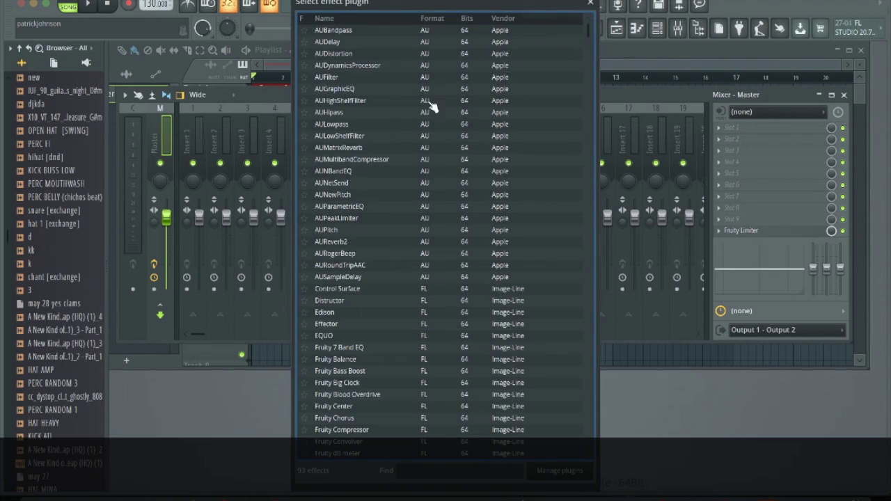
scroll(369, 206, "down", 5)
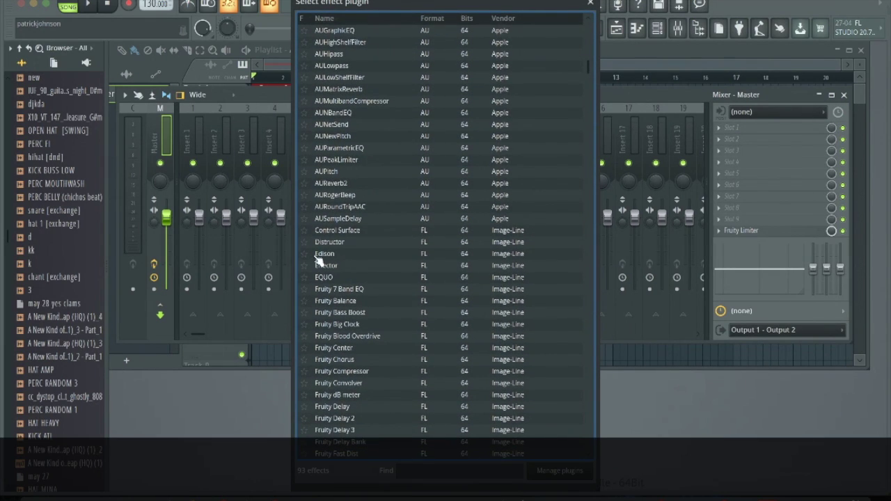
left_click(307, 254)
double_click(340, 254)
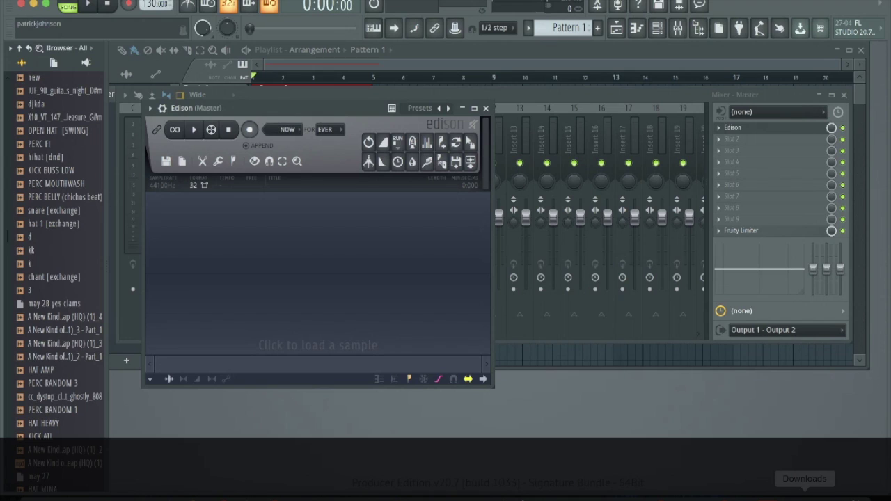
Load the downloaded "You Know How To Make Me Feel So Good" mp3 from the Downloads folder into Edison.
left_click(804, 493)
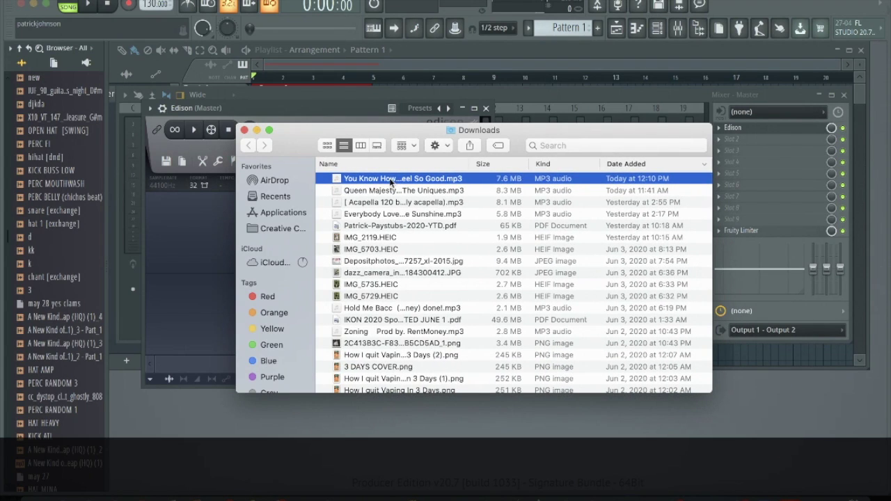
left_click_drag(392, 179, 199, 232)
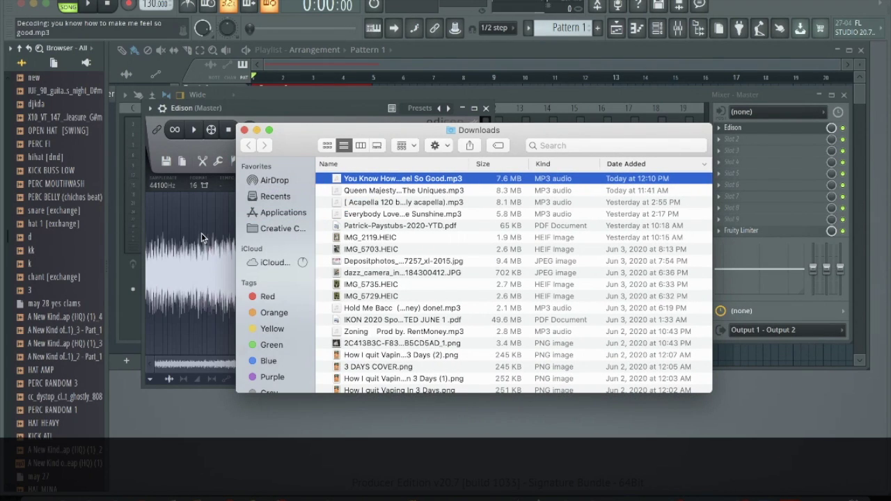
Play the song from its beginning in Edison to listen for a section to sample.
left_click(181, 199)
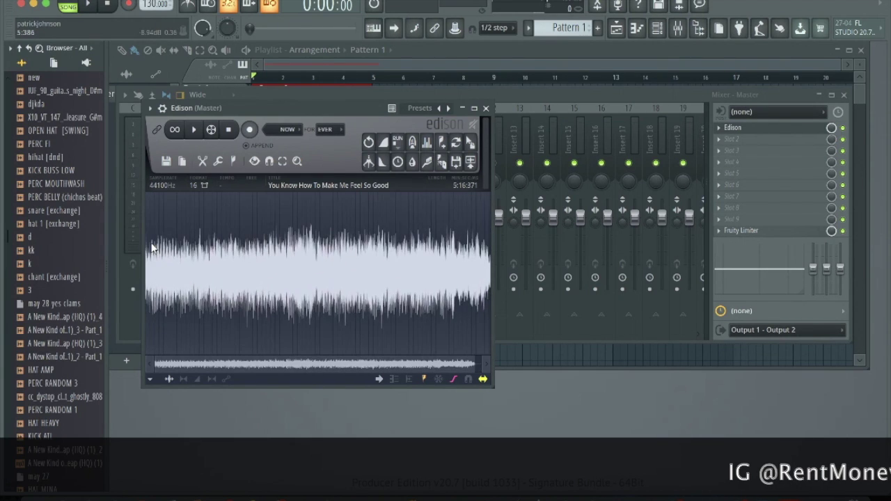
key("space")
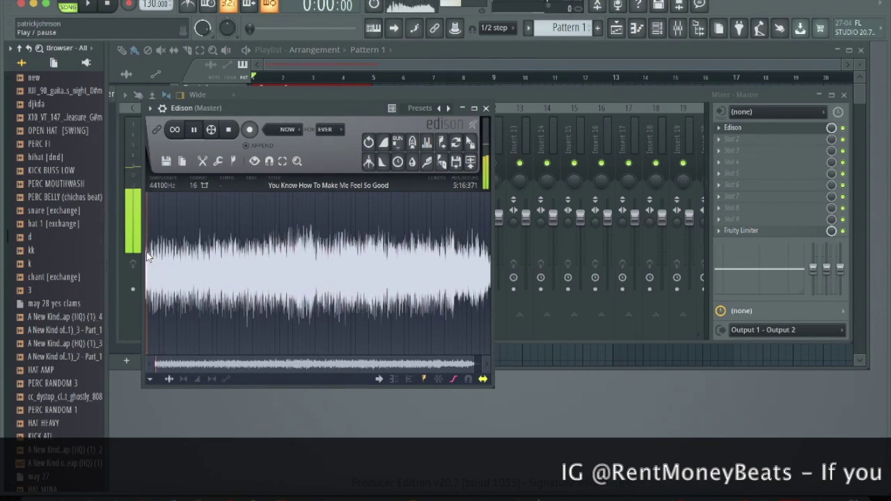
scroll(155, 251, "up", 5)
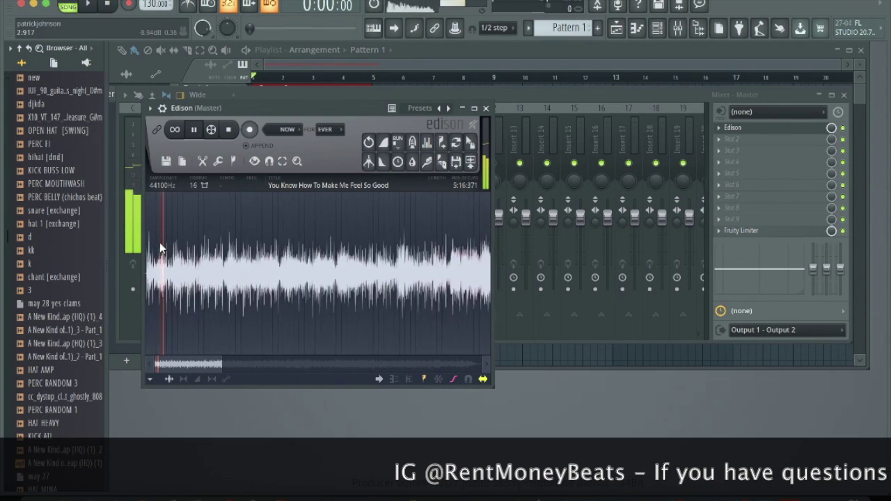
scroll(159, 243, "down", 2)
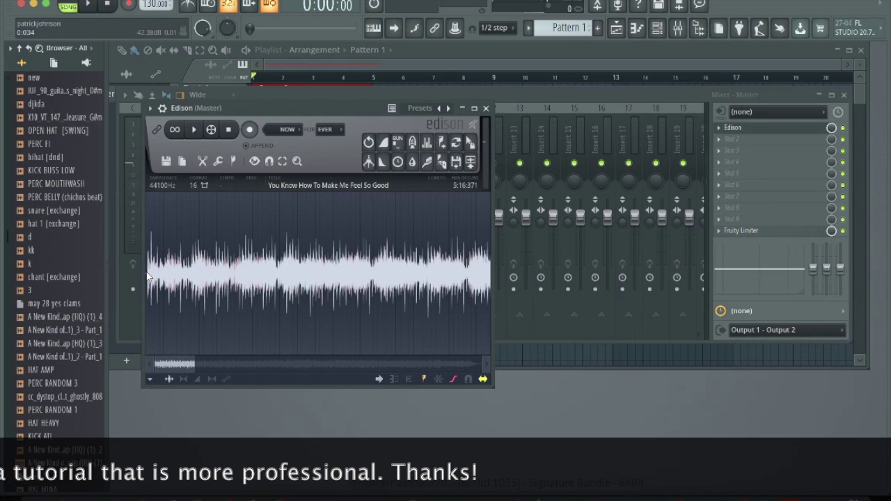
Select the song's opening in Edison from about 0:222 to 4:001 and play the selection in a loop.
left_click_drag(148, 277, 156, 275)
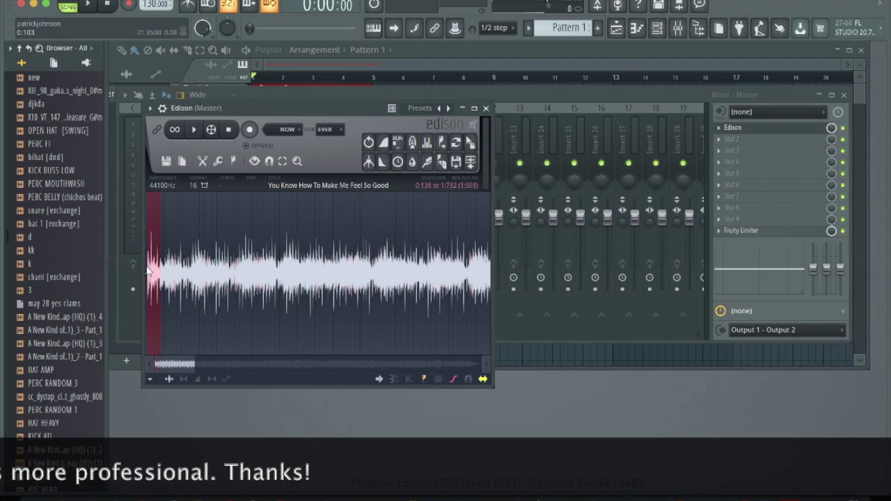
scroll(147, 271, "up", 8)
left_click_drag(149, 272, 157, 276)
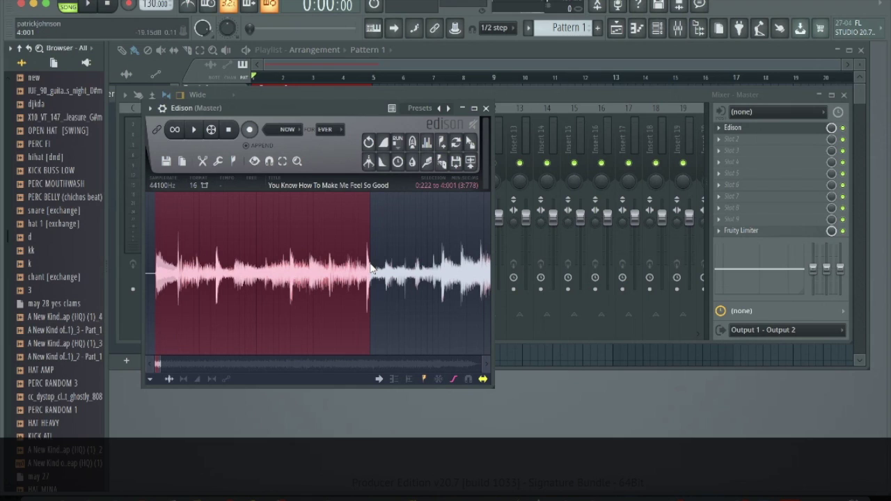
left_click(190, 134)
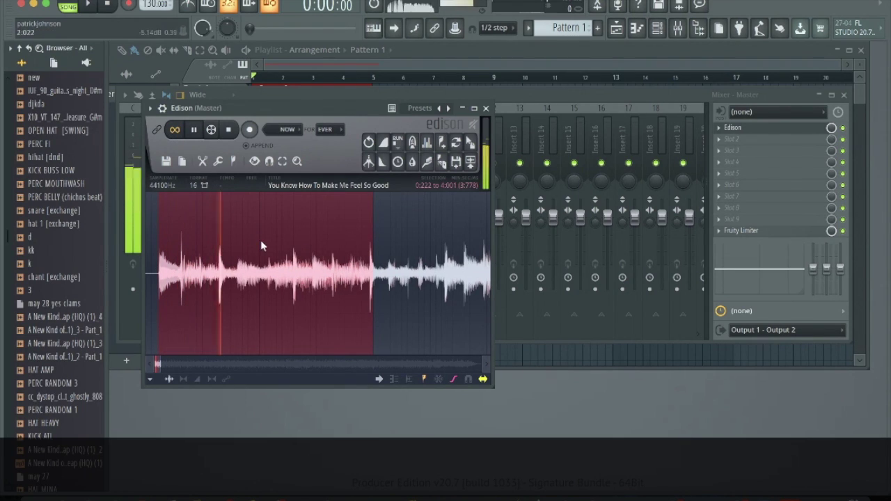
Trim the start of the looping selection to the first strong hit at about 0:603, replaying it to check.
left_click_drag(158, 272, 174, 272)
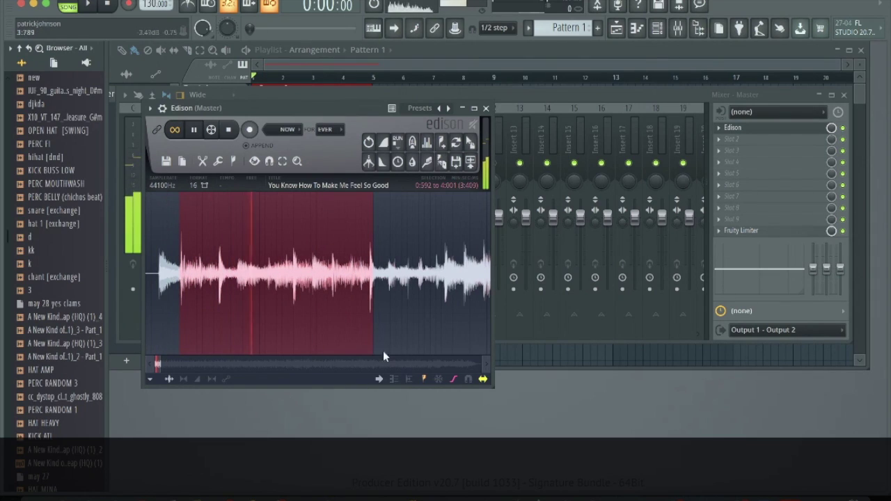
key("space")
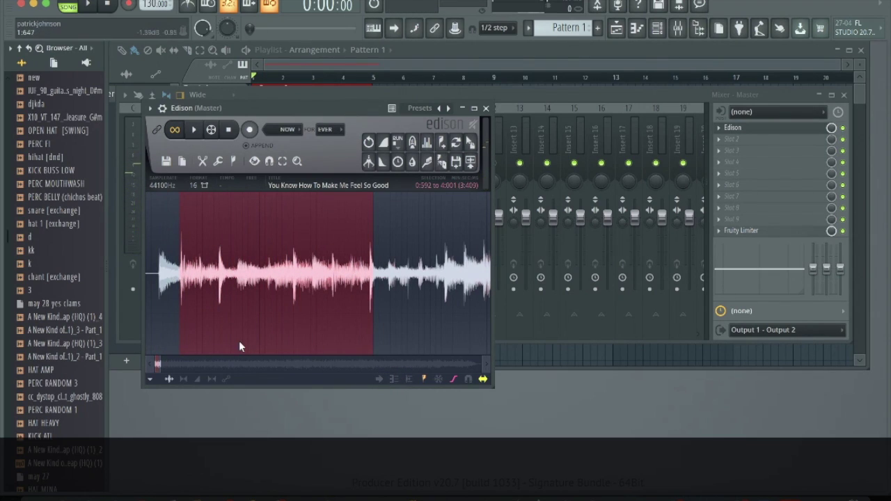
key("space")
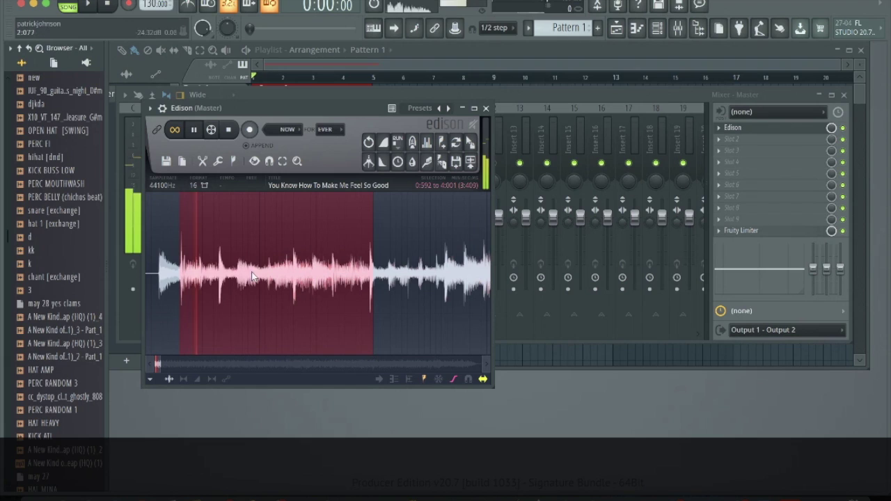
left_click_drag(179, 271, 180, 271)
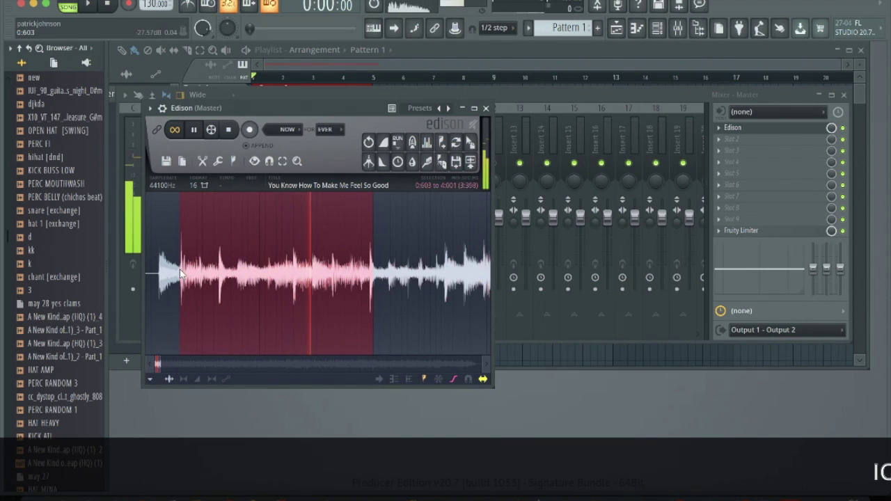
Extend the end of the looping selection in stages to about 11:177 while listening, and stop playback.
left_click_drag(374, 281, 301, 261)
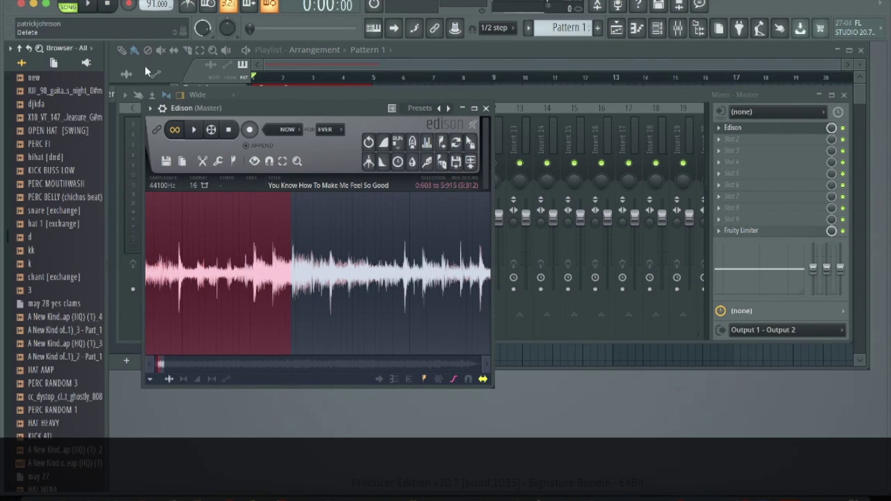
key("space")
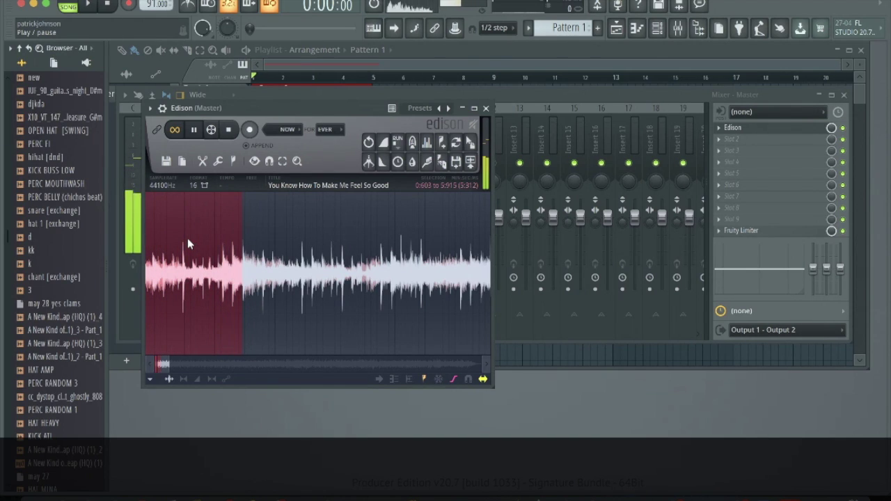
left_click_drag(242, 265, 245, 264)
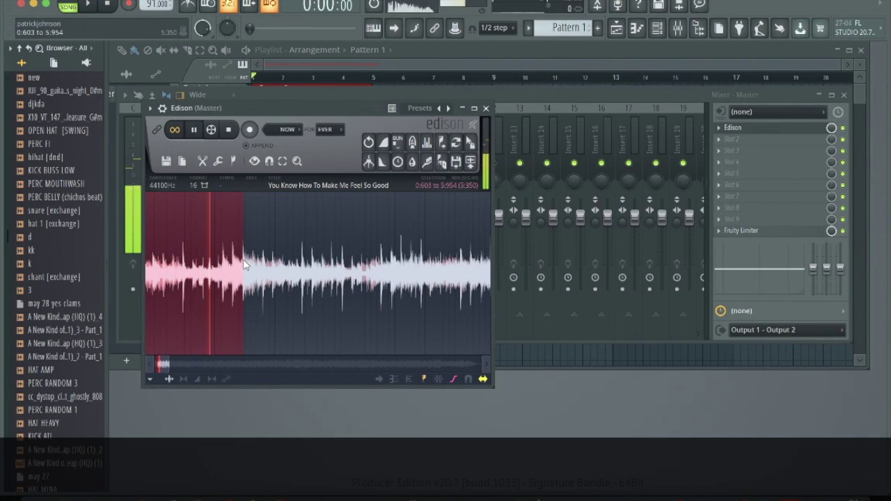
left_click_drag(245, 264, 394, 284)
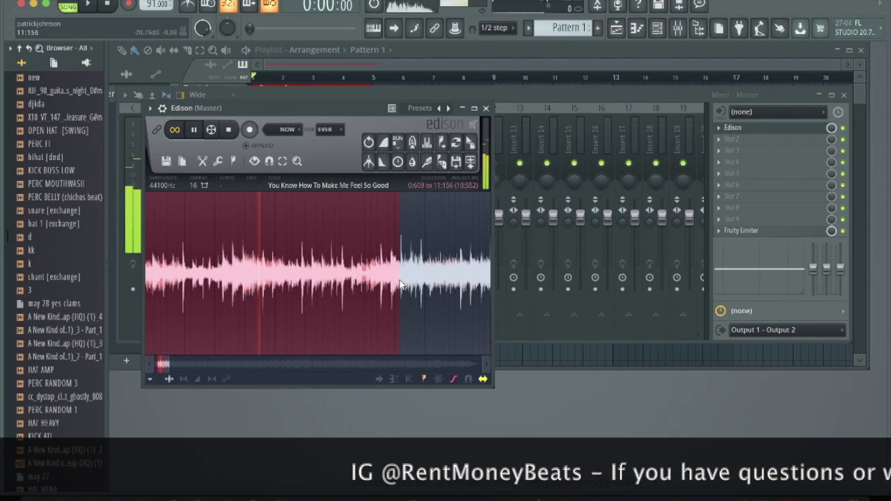
mouse_move(399, 279)
left_mouse_down()
mouse_move(391, 278)
mouse_move(400, 282)
left_mouse_up()
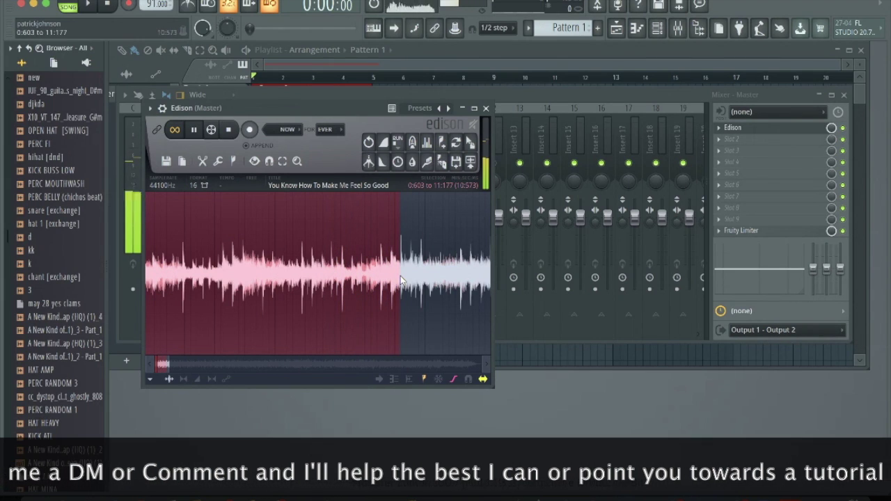
key("super+space")
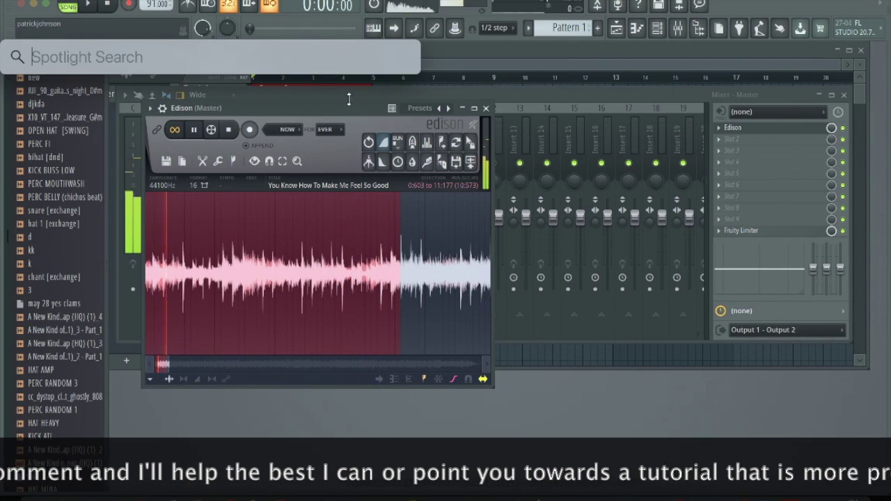
key("Escape")
left_click(195, 131)
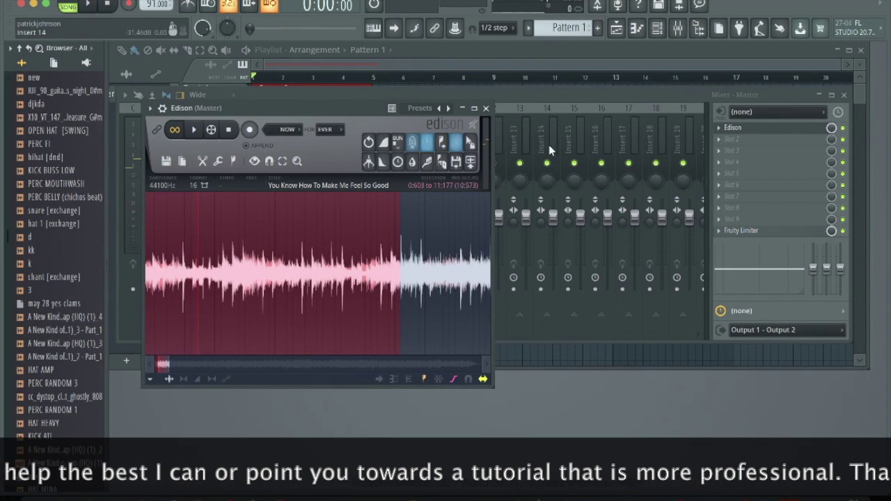
Place the selected Edison audio at the start of playlist Track 2 and time-stretch the clip to exactly four bars.
left_click_drag(471, 143, 285, 136)
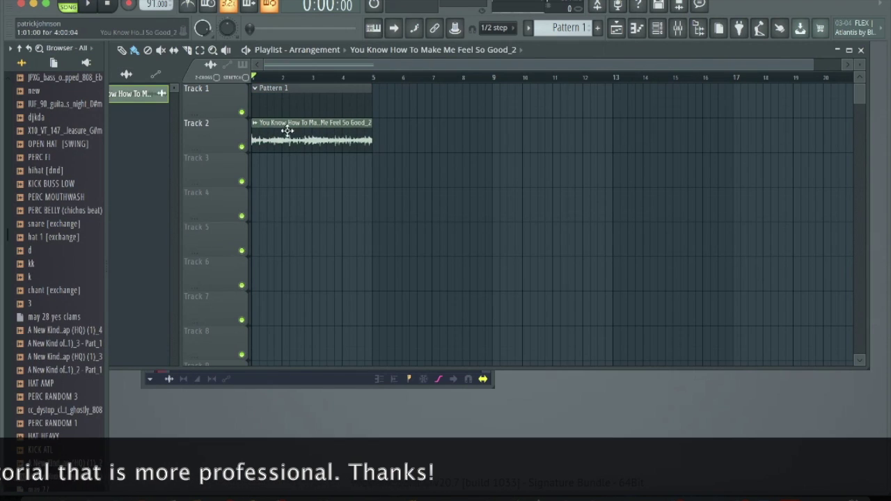
scroll(362, 128, "up", 3)
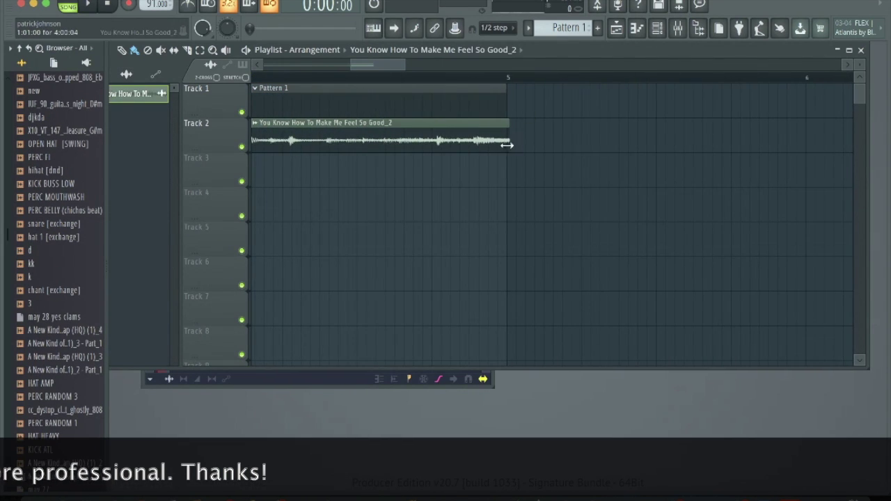
double_click(466, 138)
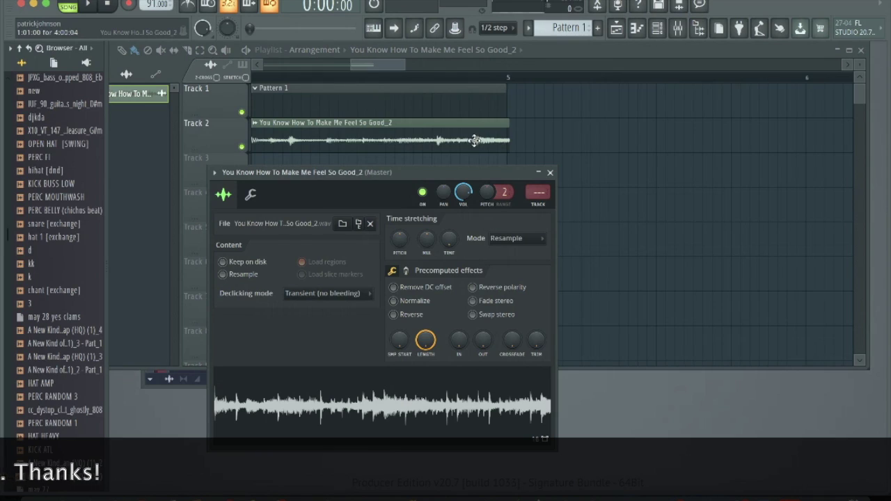
left_click_drag(449, 239, 448, 236)
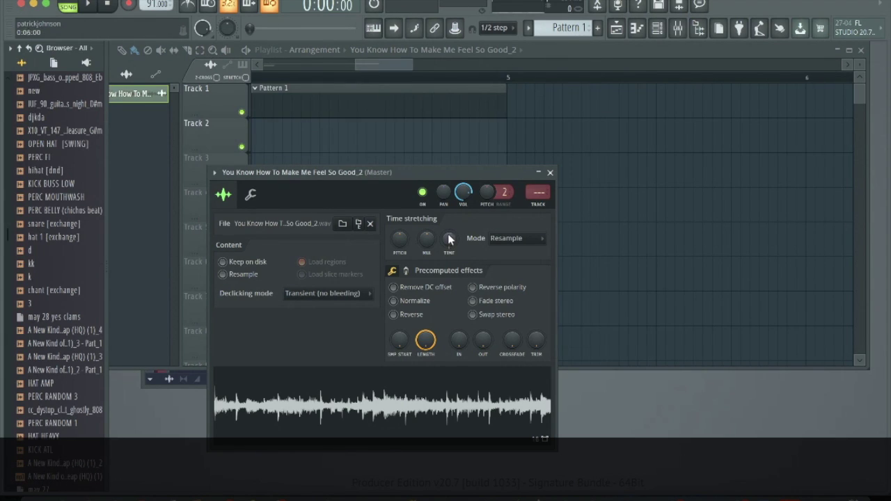
left_click_drag(426, 171, 421, 153)
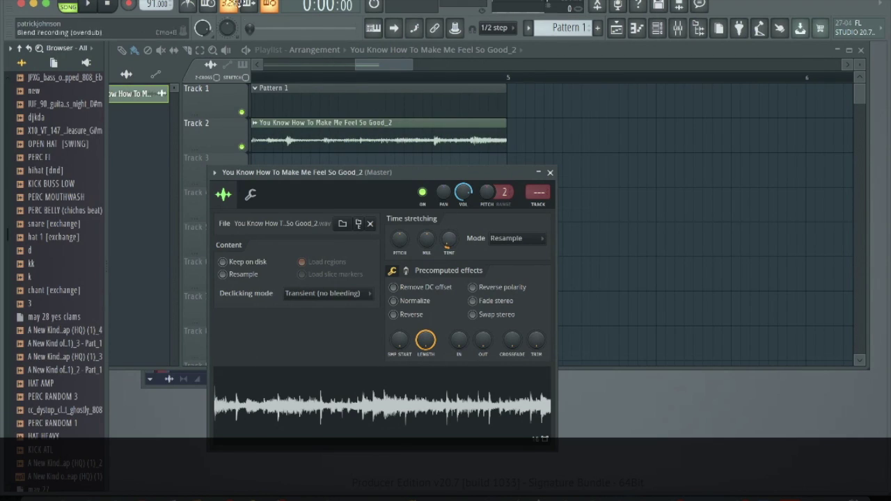
Play the arrangement with the metronome on to check the stretched sample's timing over four bars.
key("space")
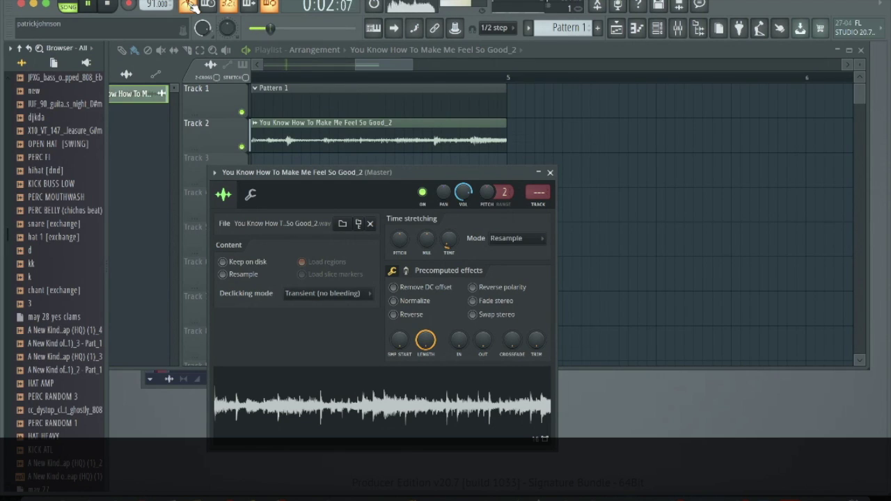
left_click_drag(353, 64, 228, 68)
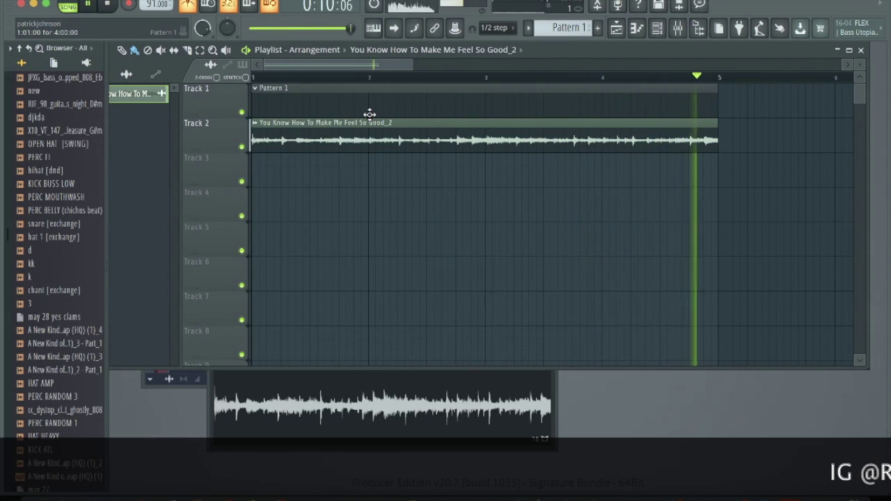
key("space")
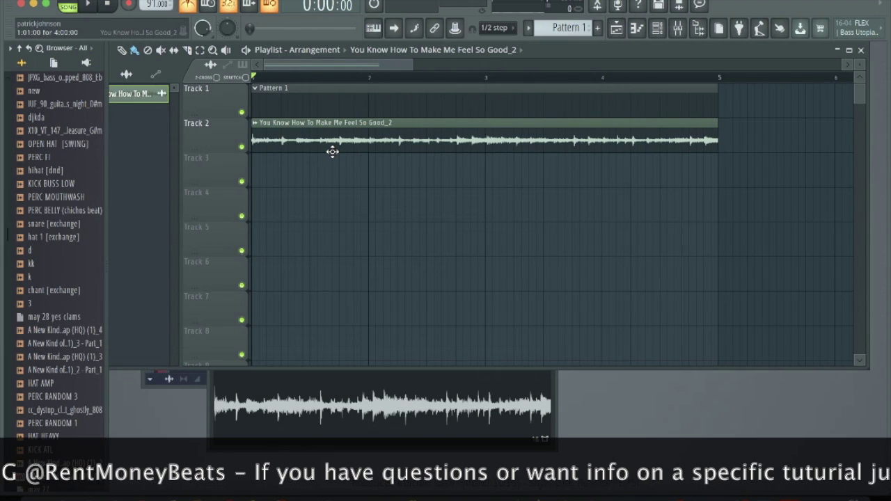
Reopen Edison on the Master mixer track to review the whole selected section, close it and return to the playlist.
left_click(686, 26)
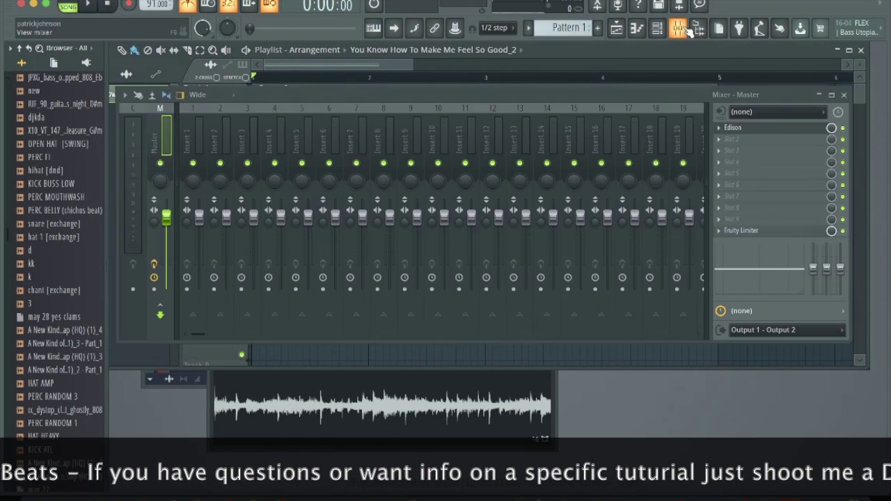
left_click(758, 129)
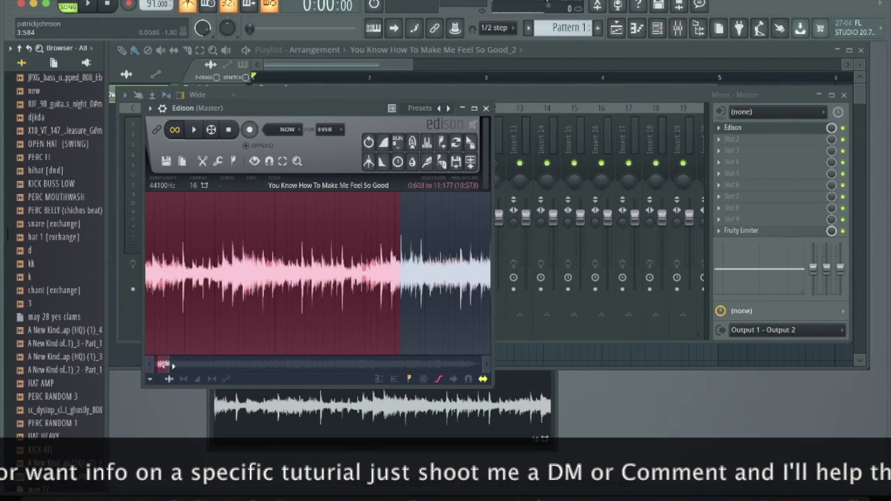
left_click_drag(164, 370, 142, 370)
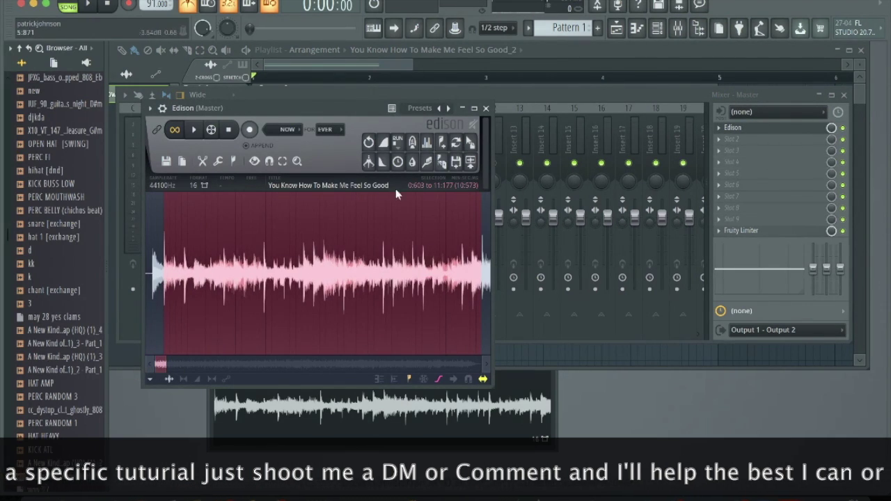
left_click(485, 109)
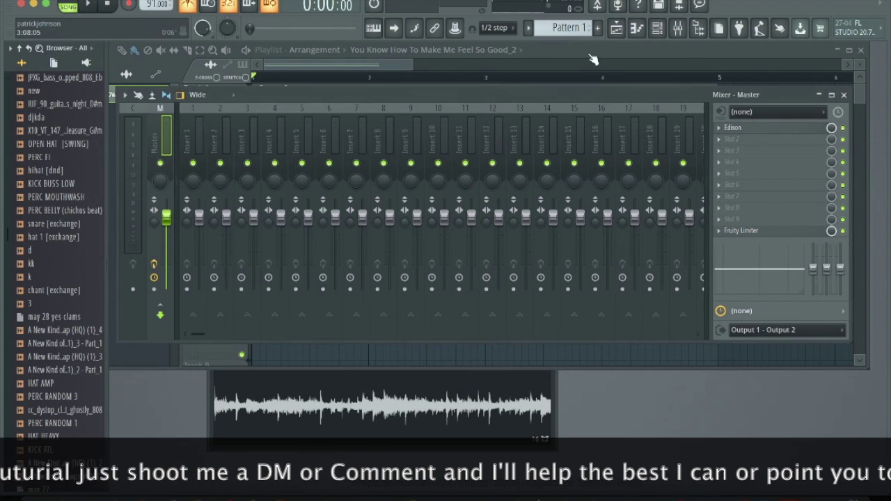
left_click(625, 33)
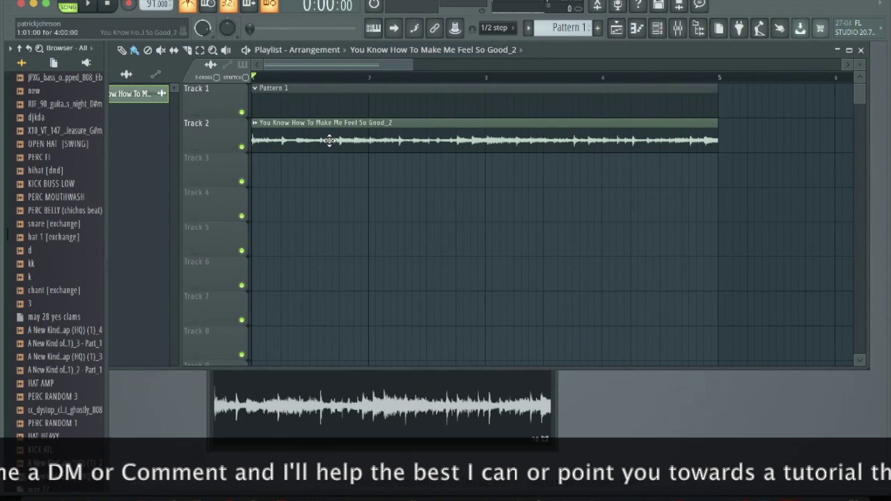
Select Pattern 1 and add the hihat [dnd] sample to its channel rack as a new channel.
left_click(295, 89)
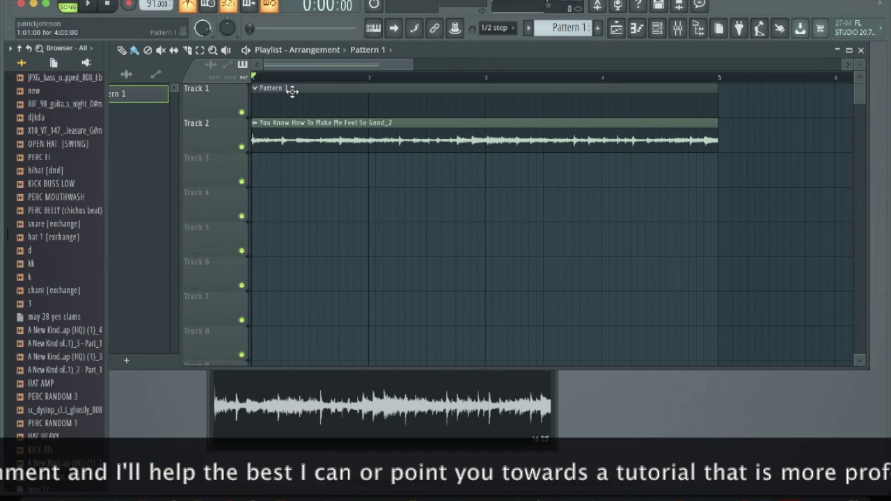
left_click(656, 28)
left_click_drag(61, 179, 224, 95)
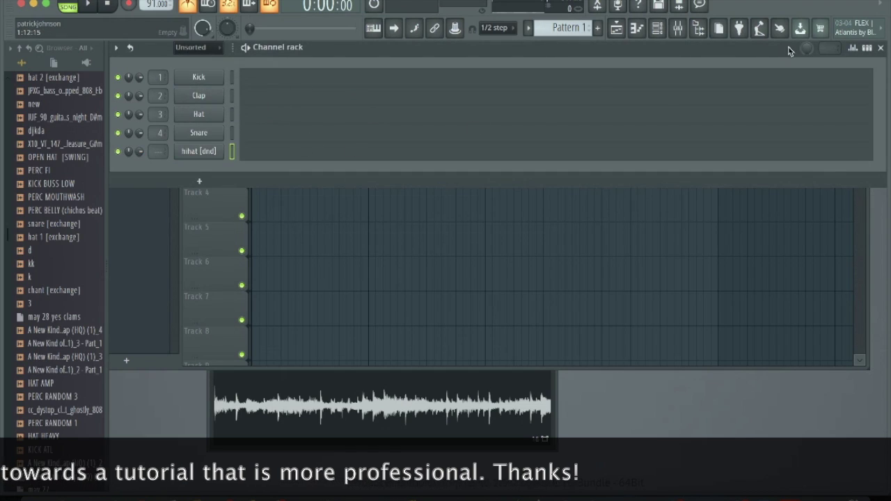
Show the step grid in the channel rack across four bars, fill the hihat [dnd] channel on each 8 steps, and play it.
left_click(866, 48)
left_click(859, 152)
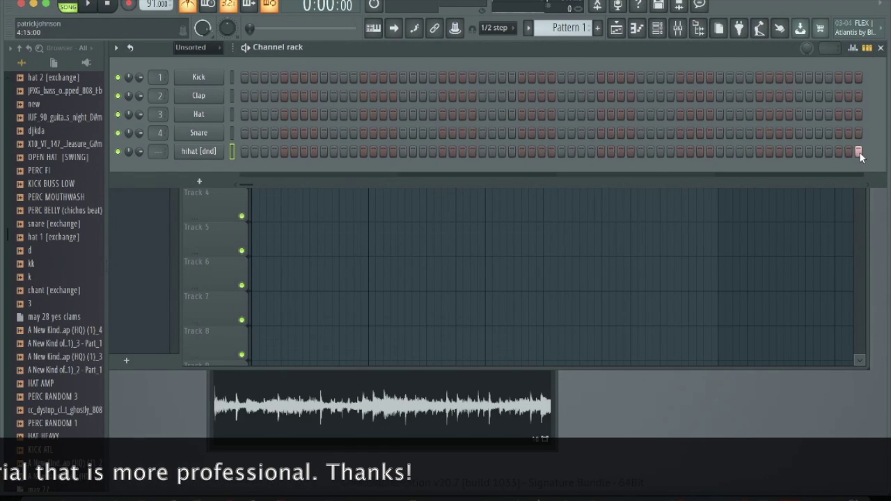
right_click(197, 156)
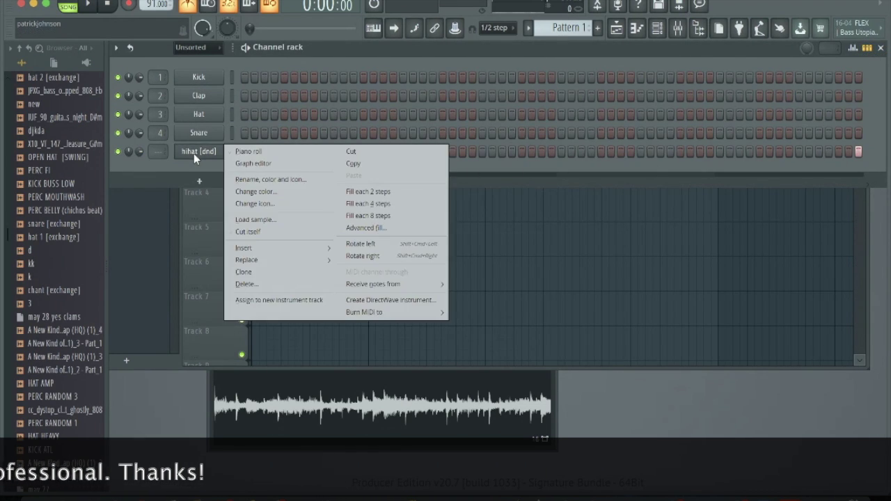
left_click(391, 204)
key("space")
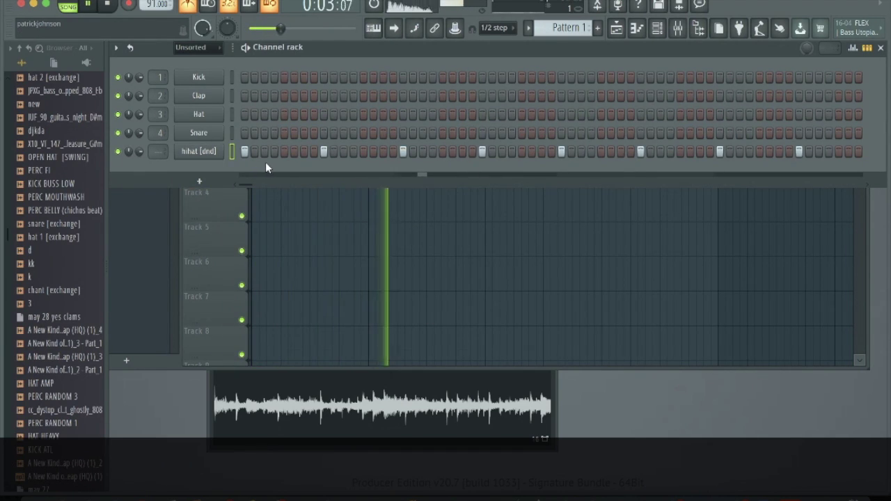
Add the PERC MOUTHWASH sample as a new channel with hits on step 15 of bars 1 and 3.
left_click(70, 198)
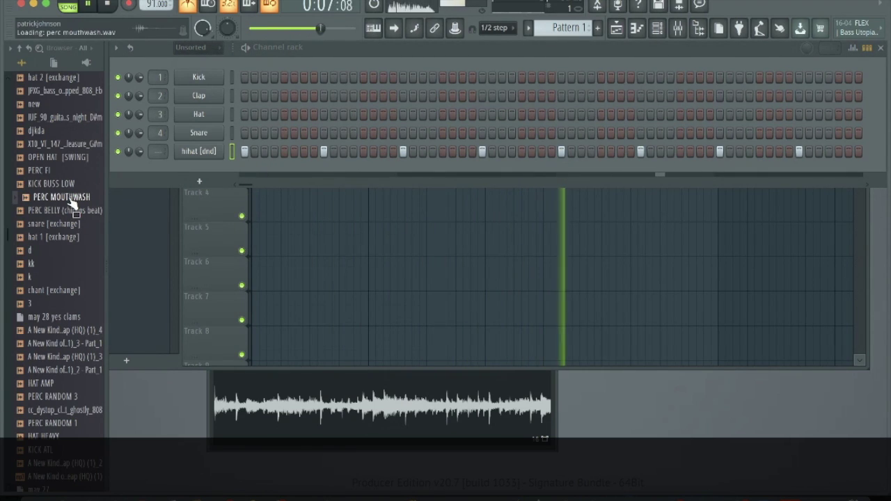
left_click_drag(71, 199, 195, 169)
left_click(383, 170)
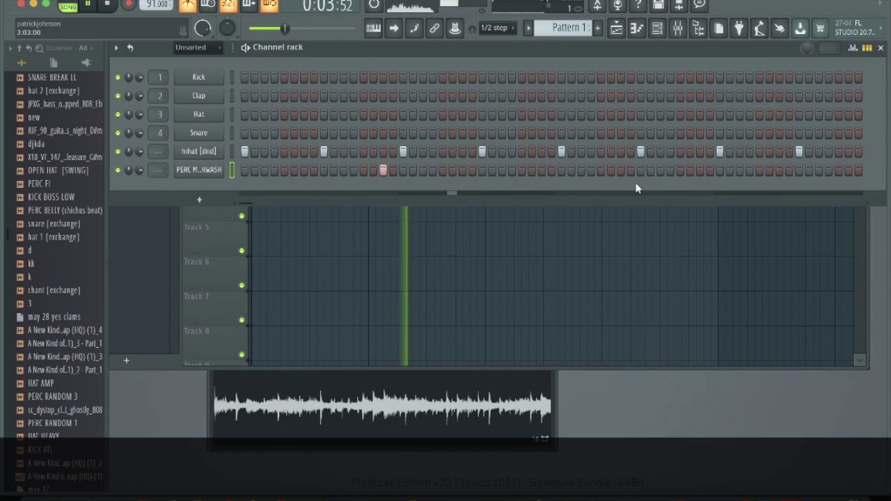
left_click(700, 172)
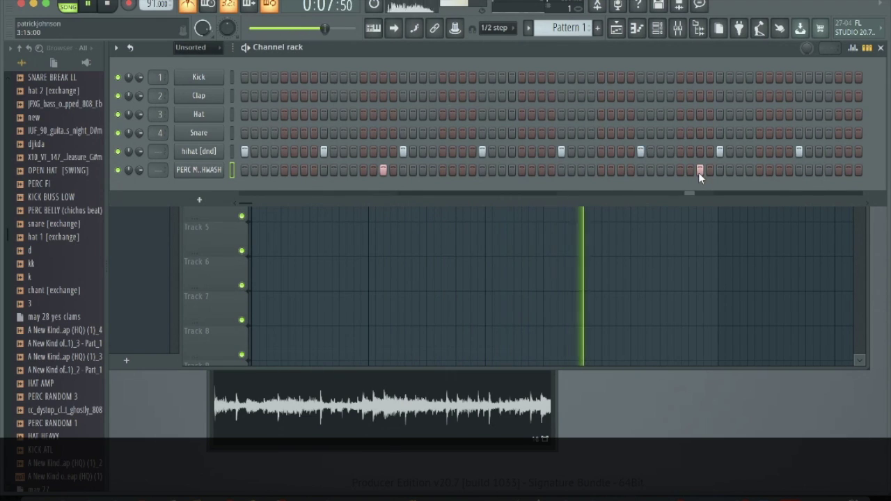
key("space")
Add the snare [exchange] sample as a new channel and try hits on bar 1 step 9 and bar 3 step 1.
left_click_drag(56, 232, 378, 199)
key("space")
left_click(323, 189)
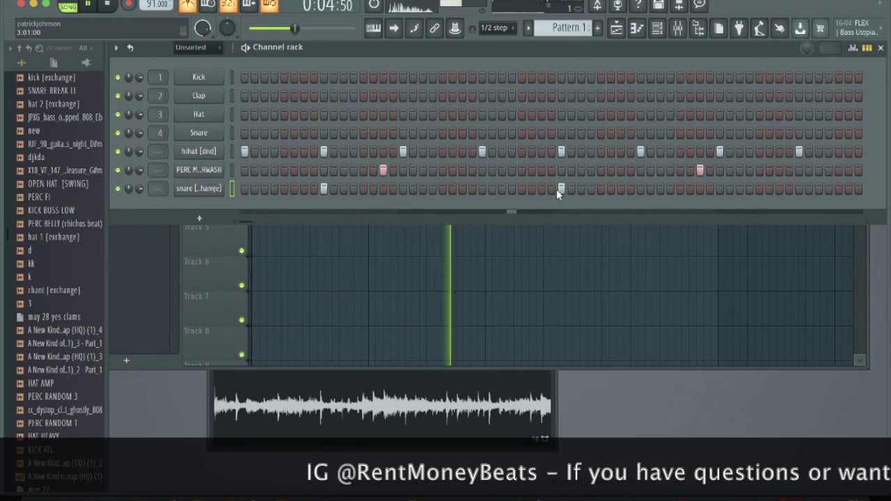
key("space")
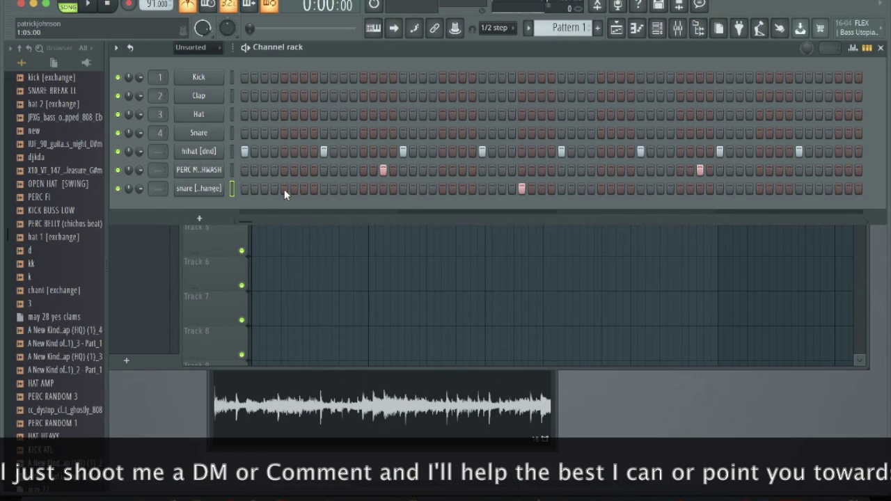
Place snare [exchange] hits on steps 5 and 13 of all four bars while auditioning the loop.
left_click(284, 190)
key("space")
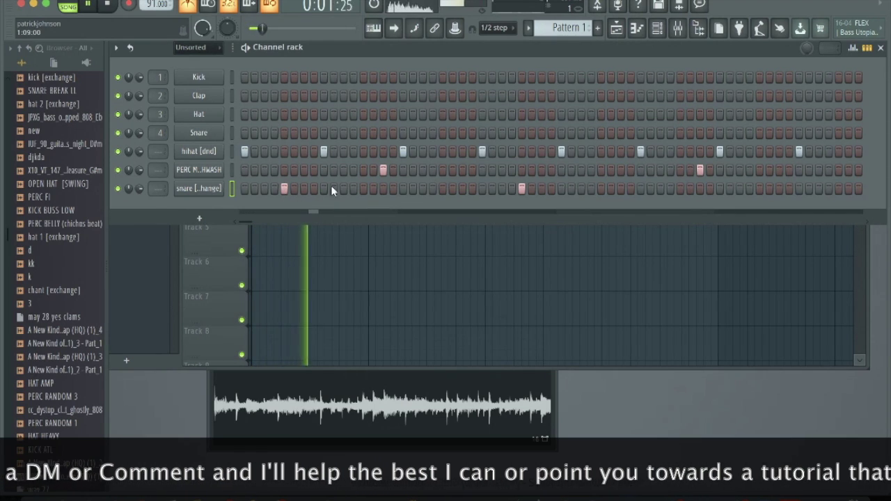
left_click(363, 189)
left_click(443, 189)
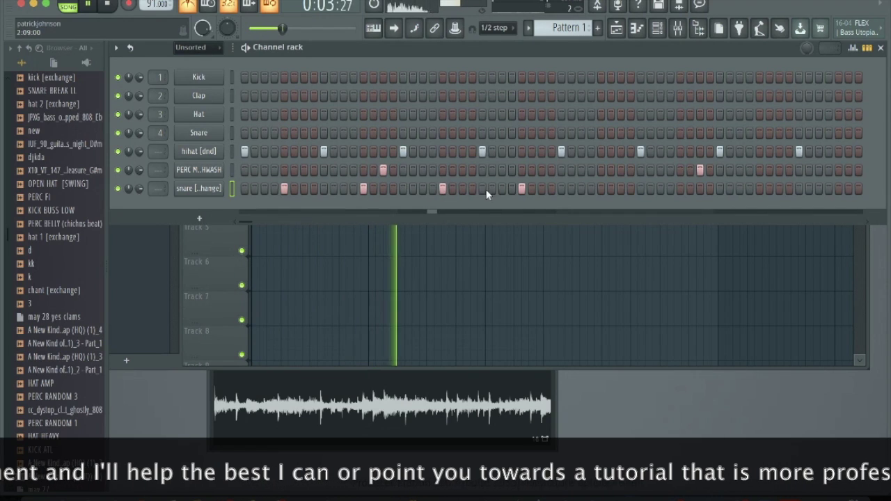
left_click(600, 189)
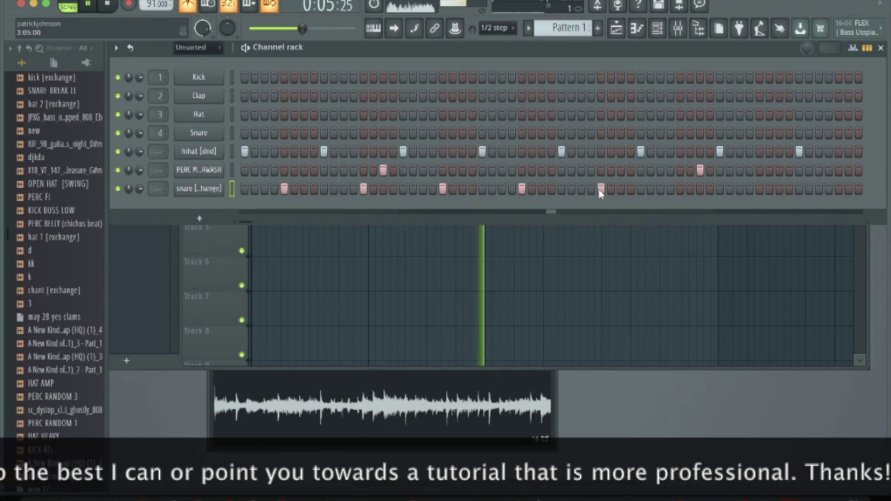
left_click(680, 189)
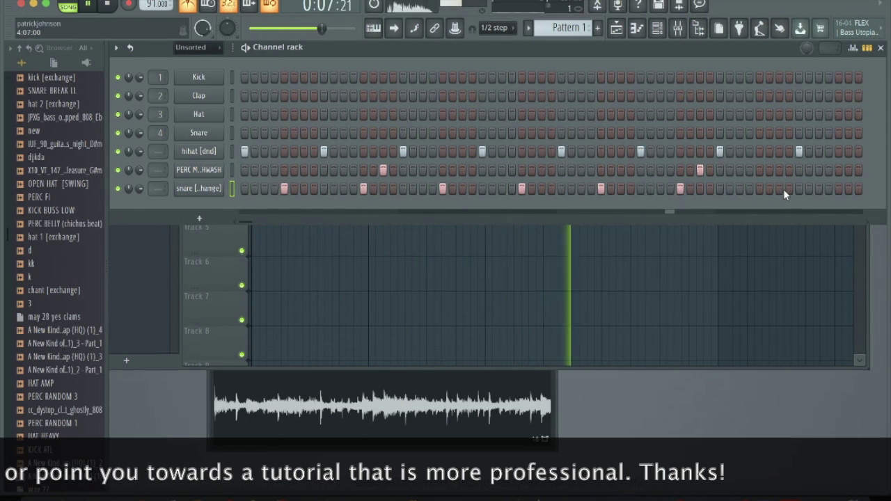
left_click(758, 188)
left_click(836, 189)
key("space")
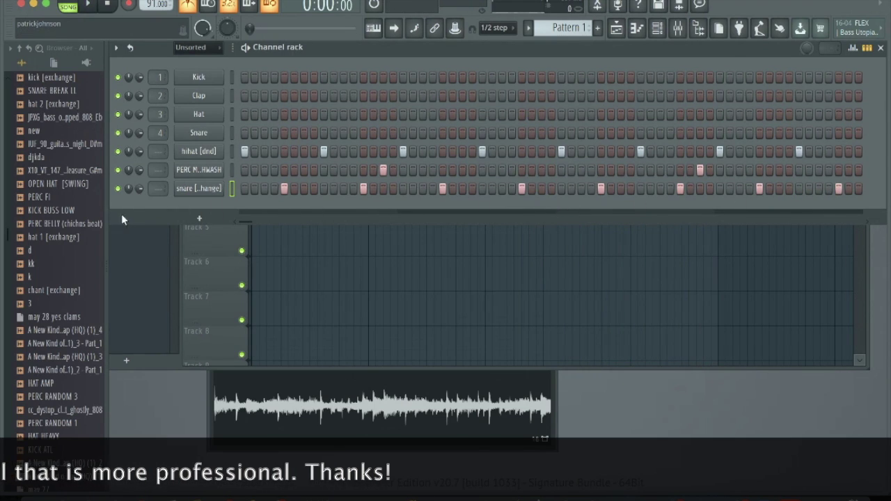
Add the KICK BUSS LOW sample as a new channel with hits on steps 1, 2 and 9 of bar 1, and replay the loop.
left_click_drag(60, 217, 224, 207)
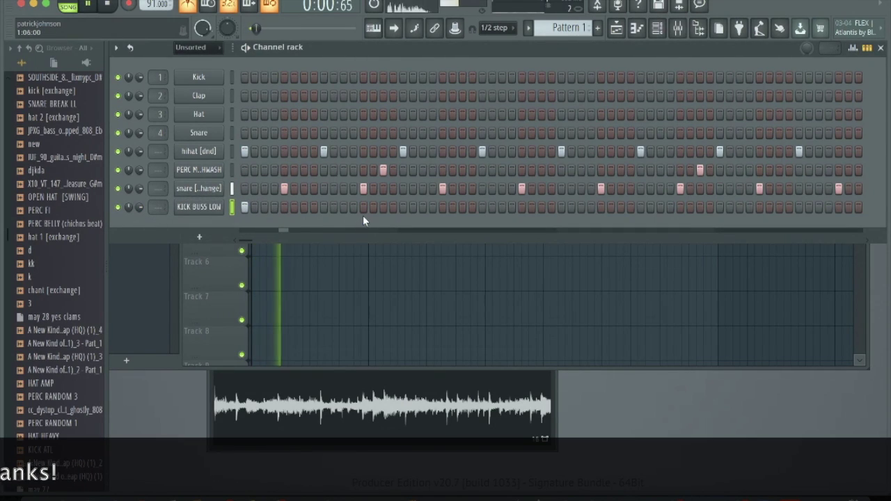
left_click(322, 207)
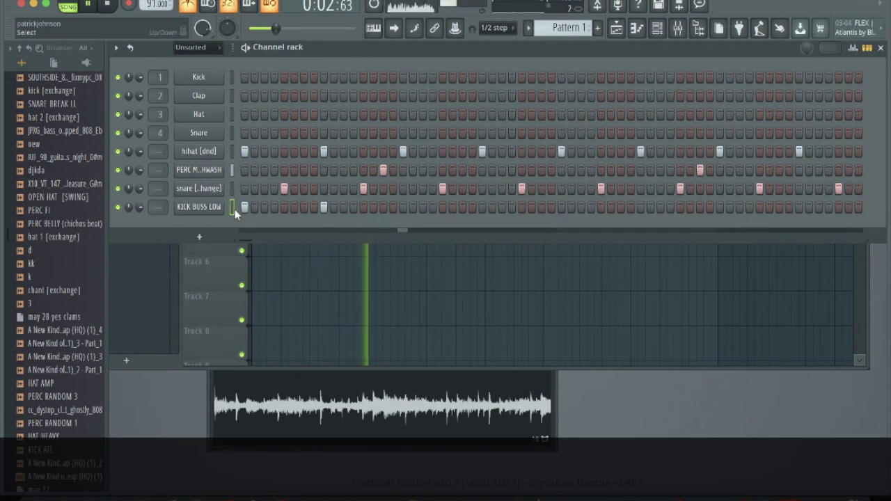
middle_click(214, 208)
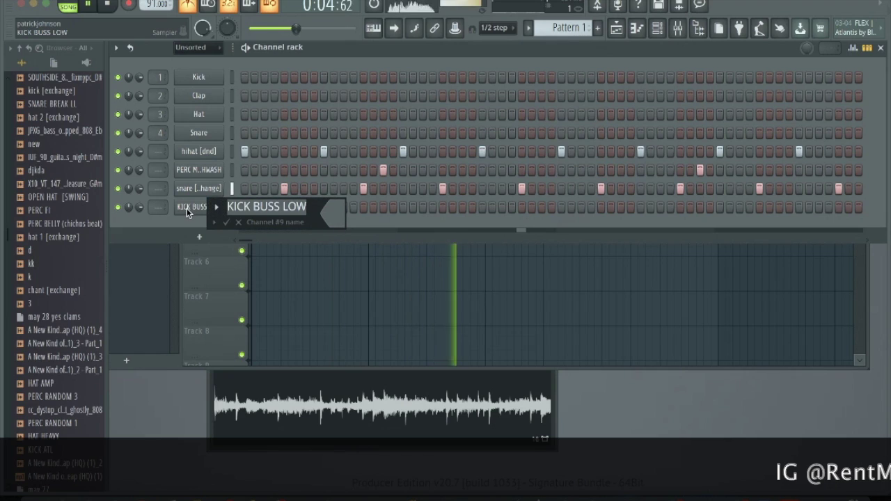
left_click(237, 223)
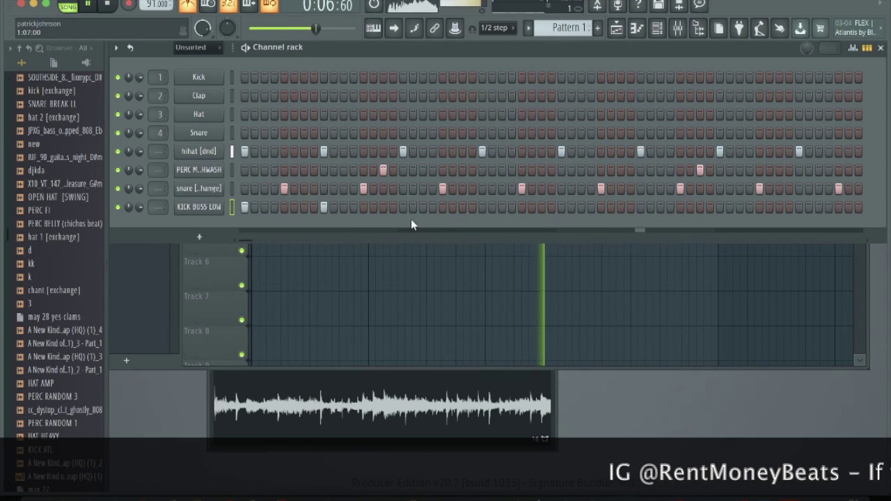
left_click(254, 208)
key("space")
key("space")
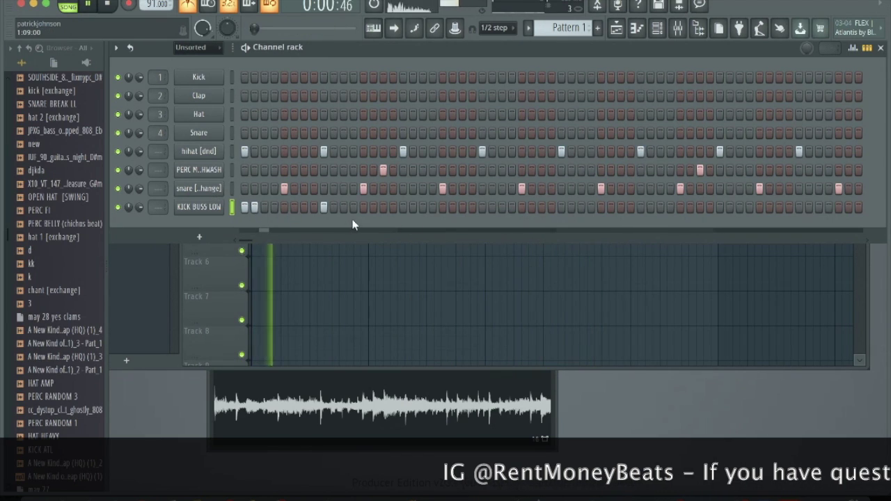
Place KICK BUSS LOW hits on bar 2 steps 1, 9 and 10, bar 3 steps 3 and 11, and bar 4 steps 1 and 9.
left_click(403, 208)
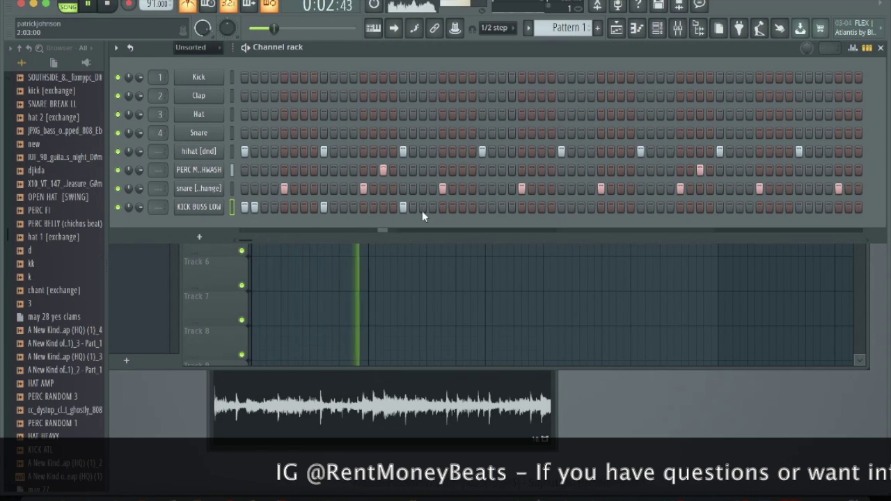
left_click(482, 207)
left_click(491, 207)
left_click(581, 208)
left_click(660, 207)
left_click(720, 208)
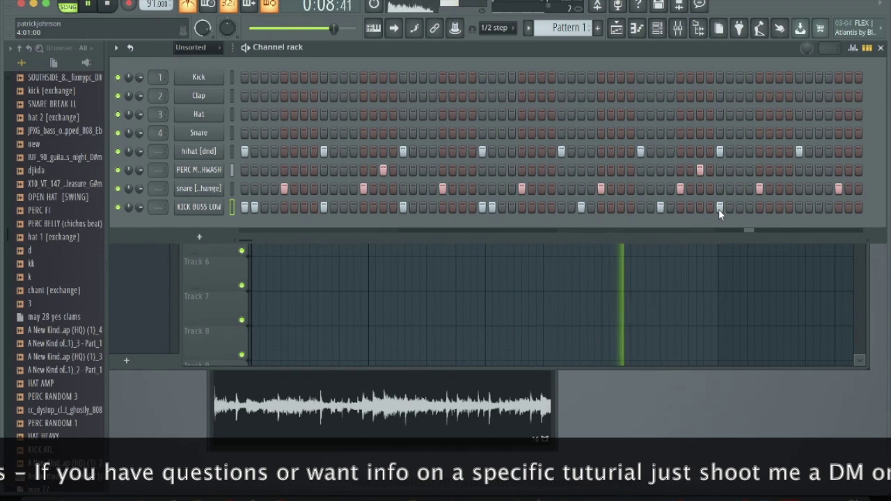
left_click(799, 208)
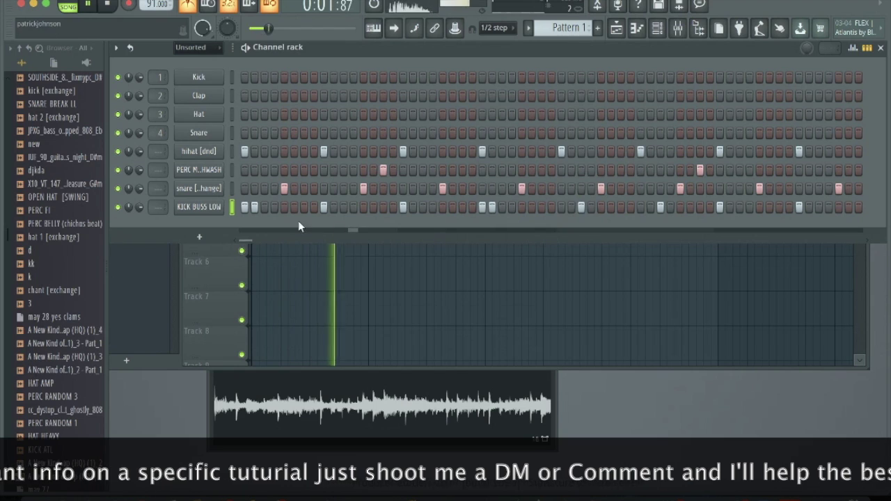
key("space")
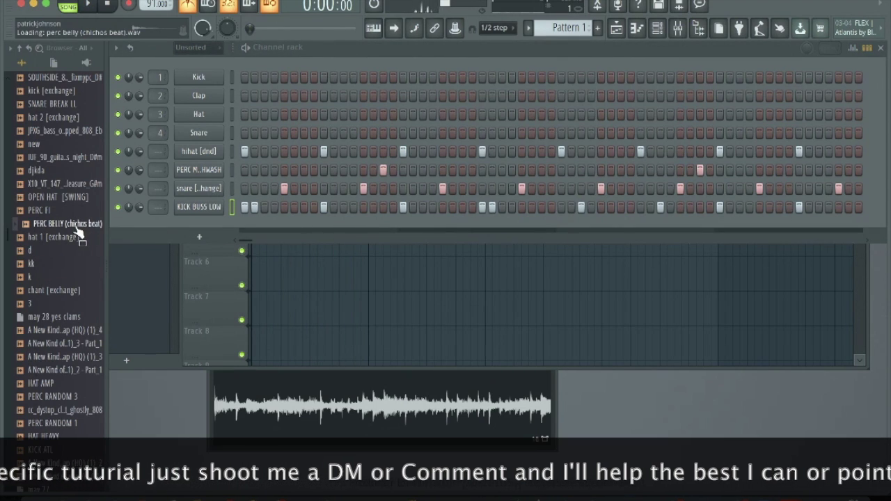
Add the PERC FI sample as a new channel, check its channel settings, and try a hit on step 3 of bar 1.
left_click_drag(64, 216, 201, 219)
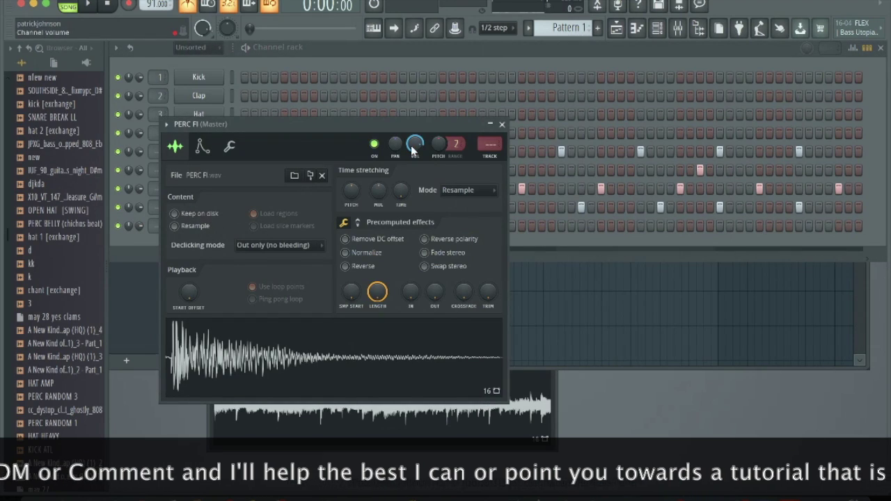
left_click(501, 126)
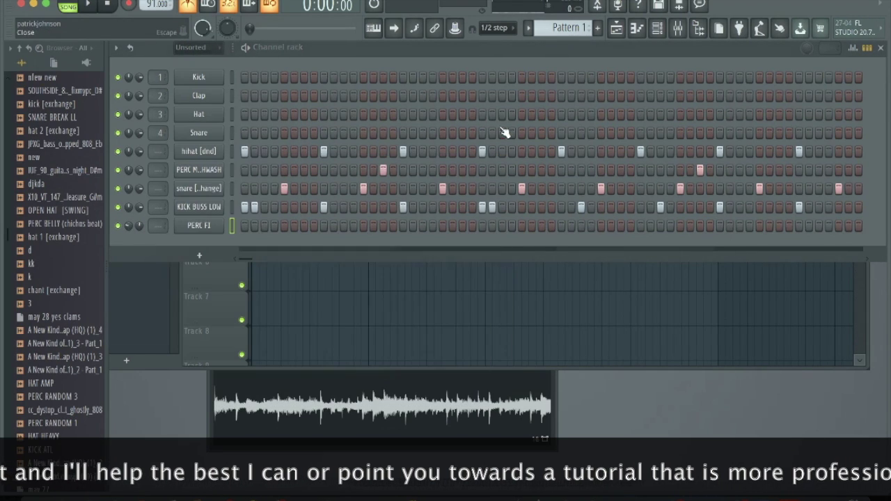
left_click(265, 226)
key("space")
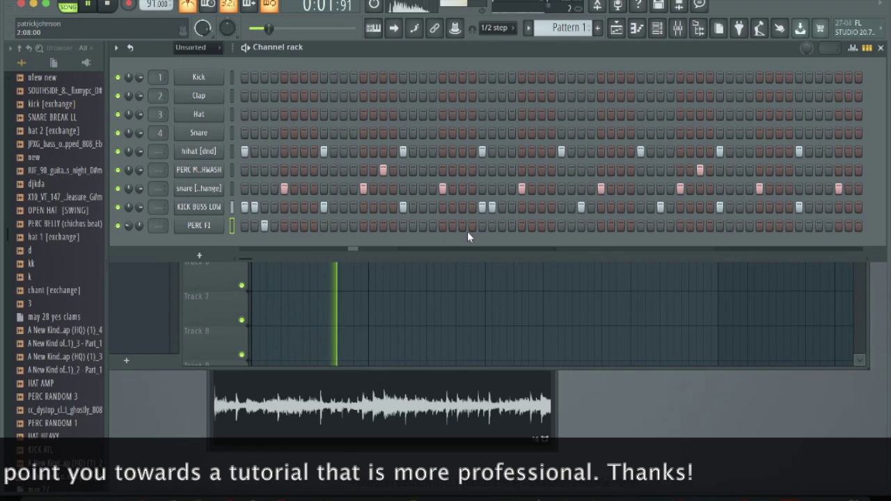
Place PERC FI hits on step 7 of bars 2 and 3 and step 3 of bar 4, and clear its bar 1 hit.
left_click(462, 225)
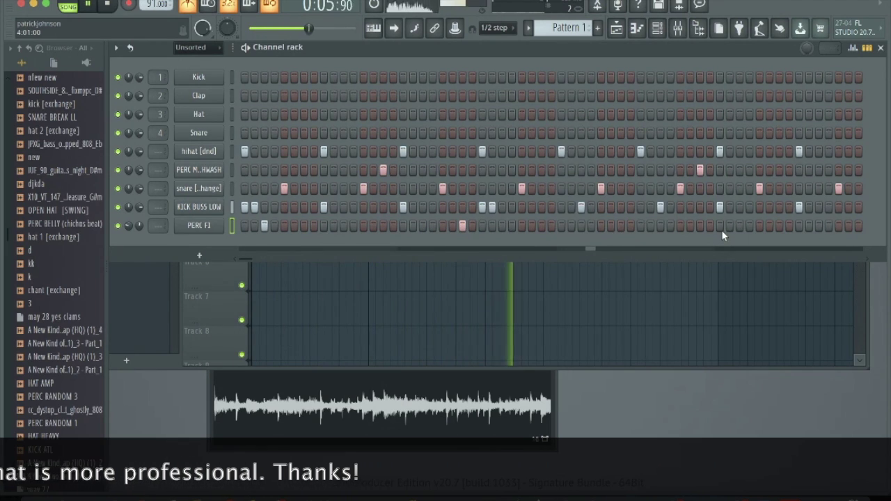
left_click(739, 226)
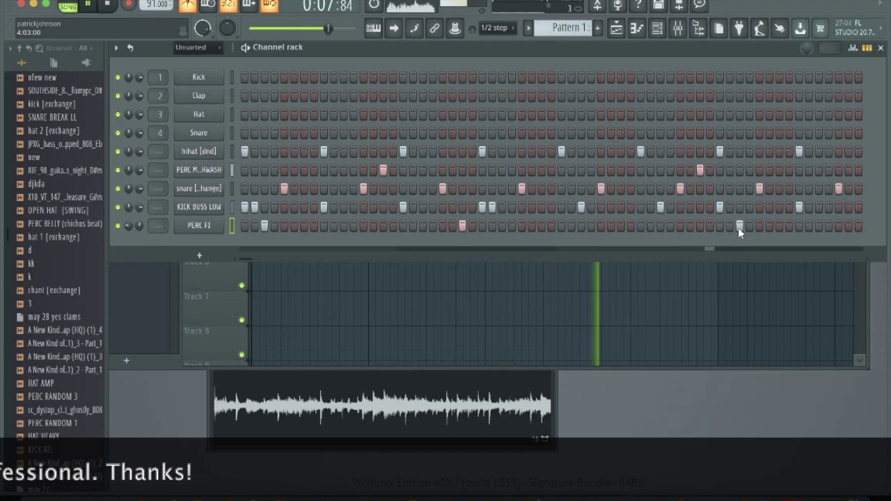
left_click(848, 227)
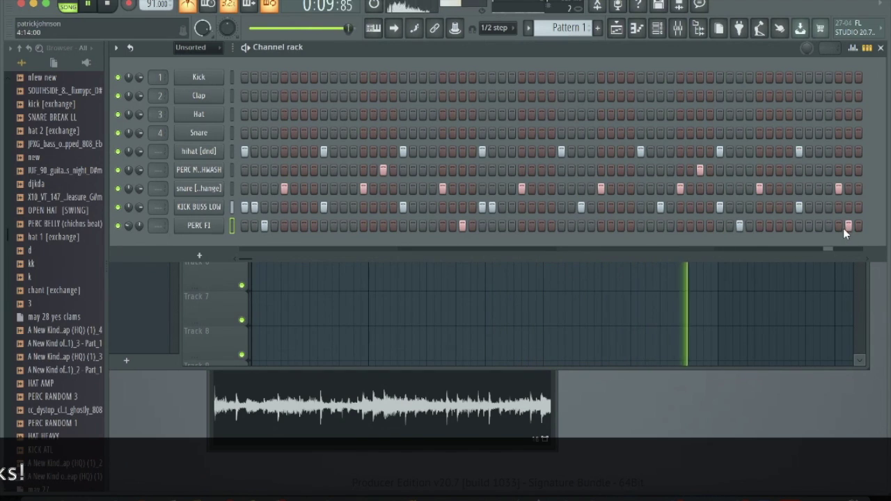
left_click(847, 227)
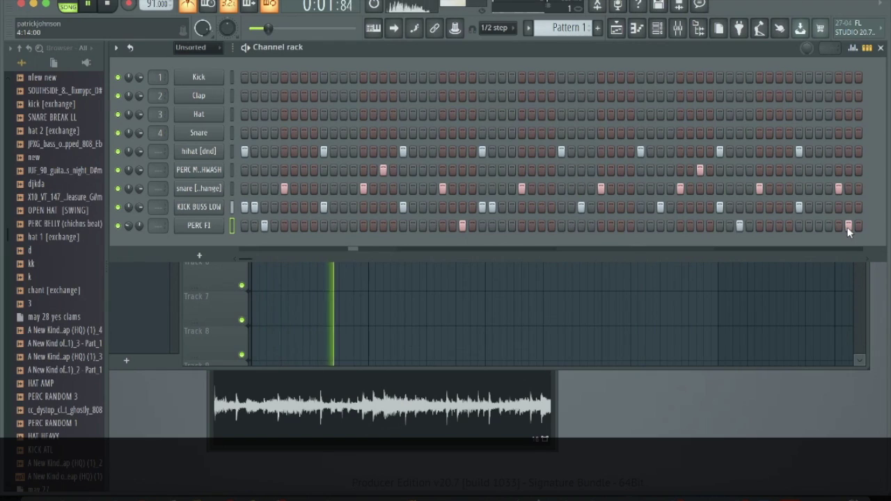
left_click(265, 226)
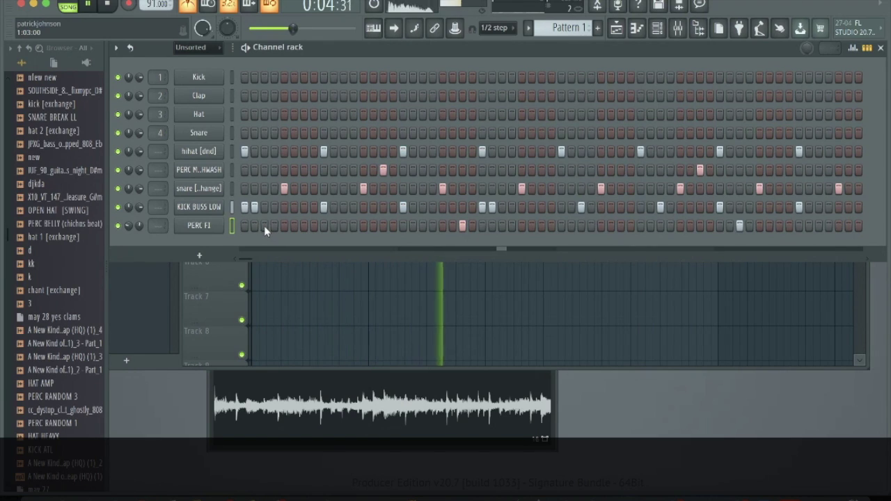
left_click(621, 225)
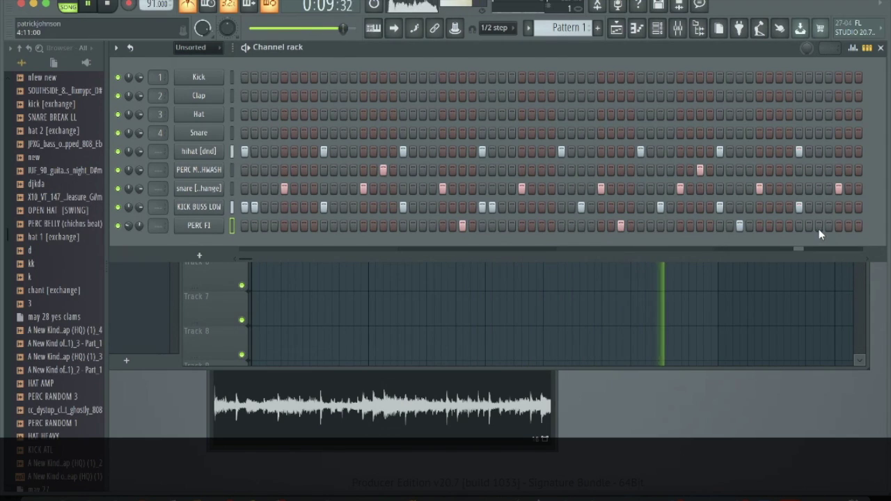
Add the hat 1 [exchange] sample as a new channel and fill it on each 2 steps.
left_click_drag(53, 240, 201, 247)
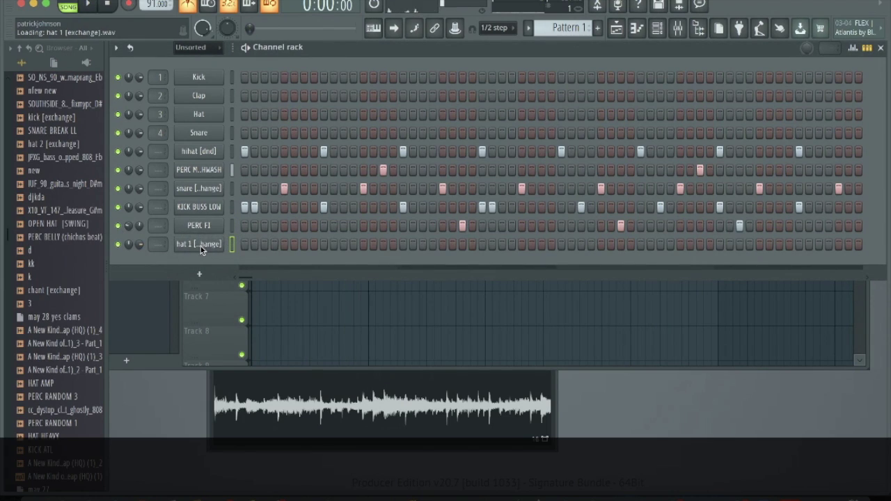
right_click(201, 247)
left_click(379, 283)
Pan the hat 1 [exchange] channel about 31% left and fill its remaining empty steps across all four bars.
left_click(191, 245)
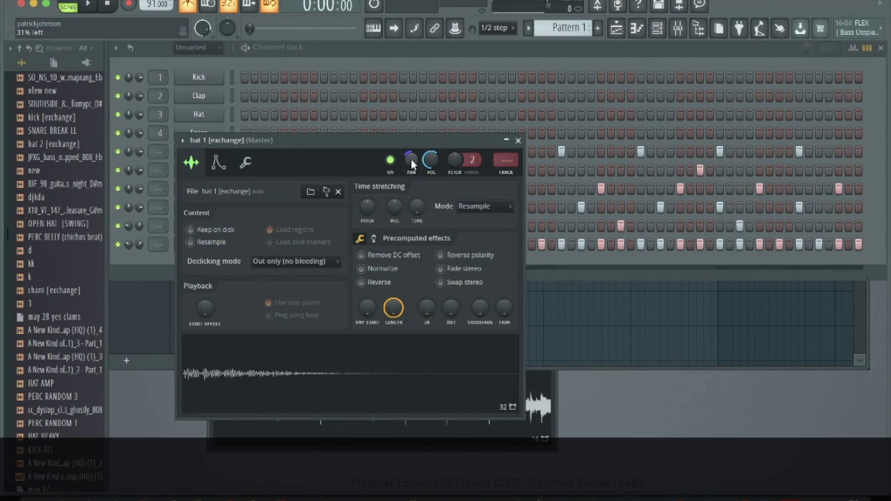
left_click(518, 141)
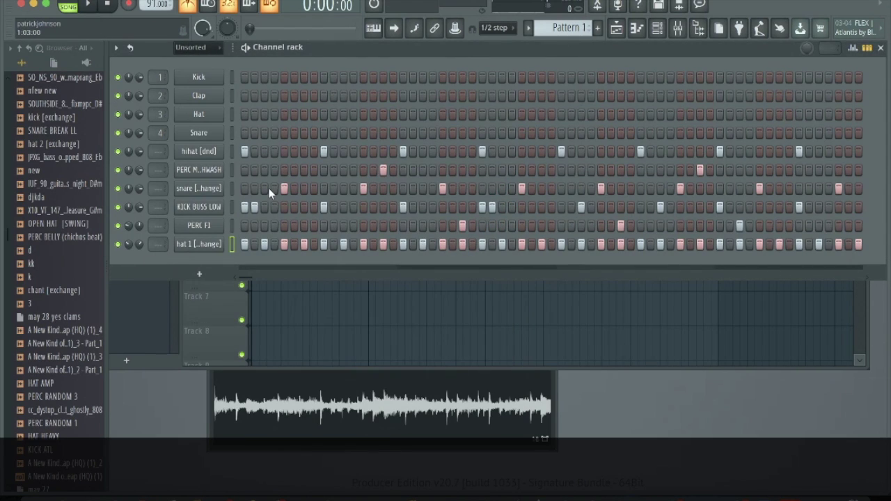
left_click_drag(254, 245, 869, 263)
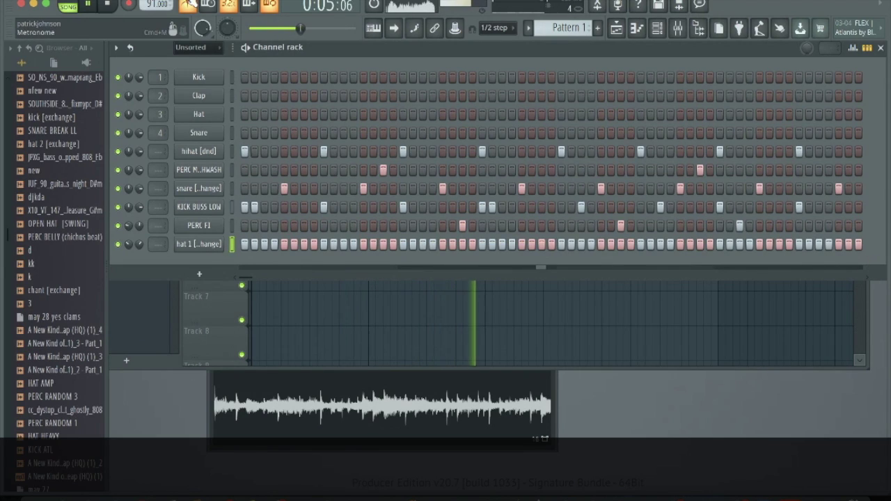
Turn off the metronome, refill the hat 1 [exchange] channel on each 4 steps, and check its channel settings.
left_click(190, 5)
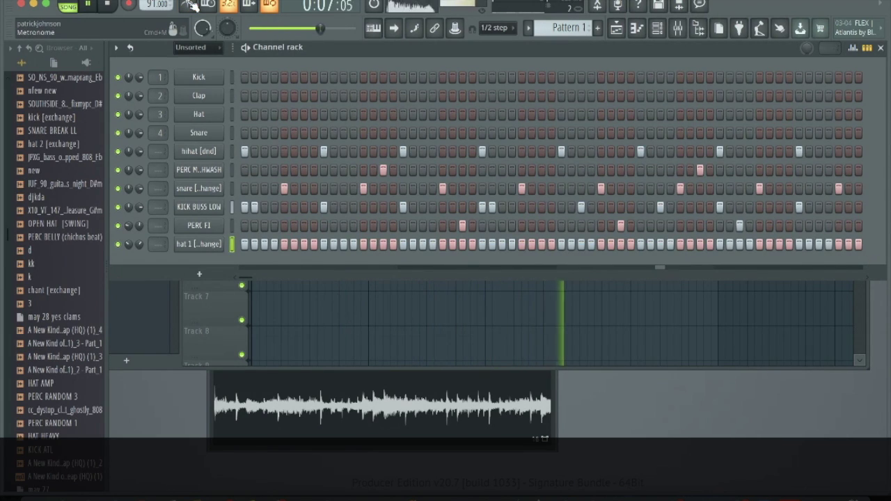
right_click(189, 247)
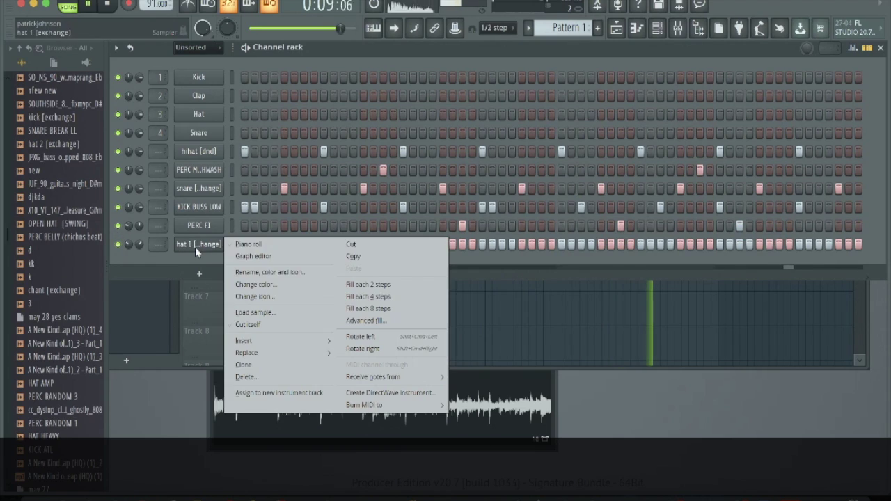
left_click(367, 297)
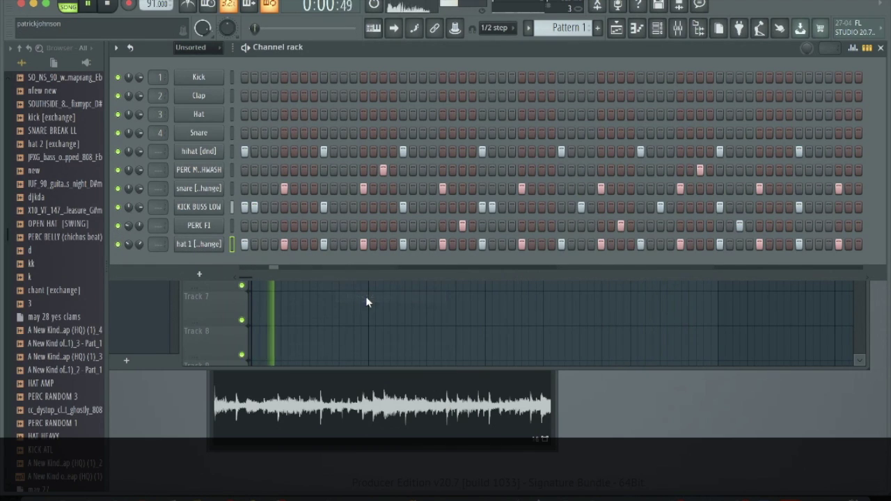
left_click(214, 247)
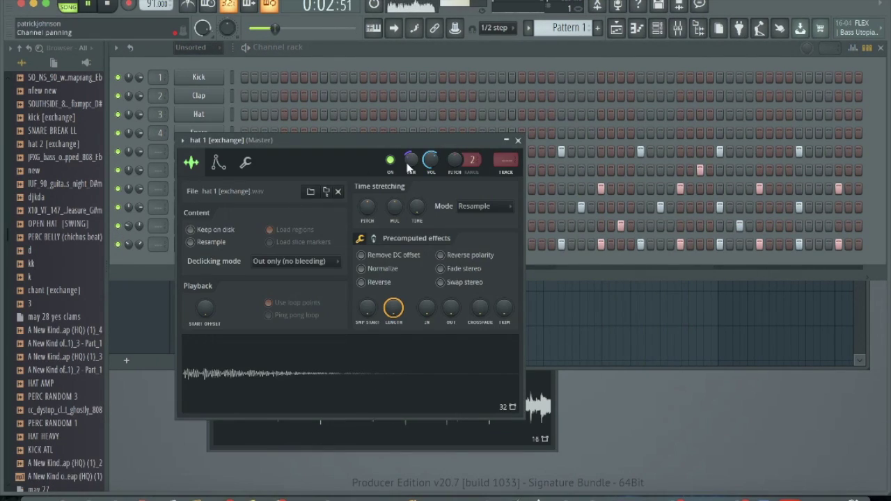
left_click(519, 142)
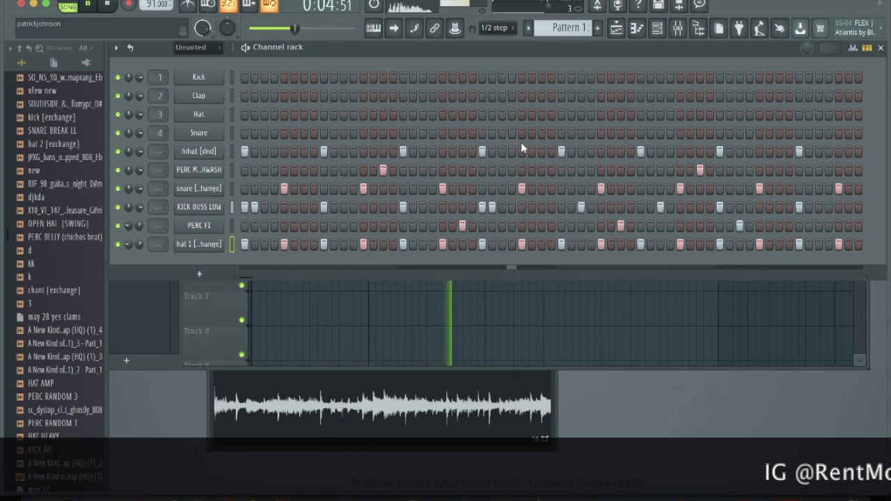
key("space")
Route the You Know How To Make Me Feel So Good_2 audio clip to mixer Insert 1 and show the mixer.
left_click(616, 28)
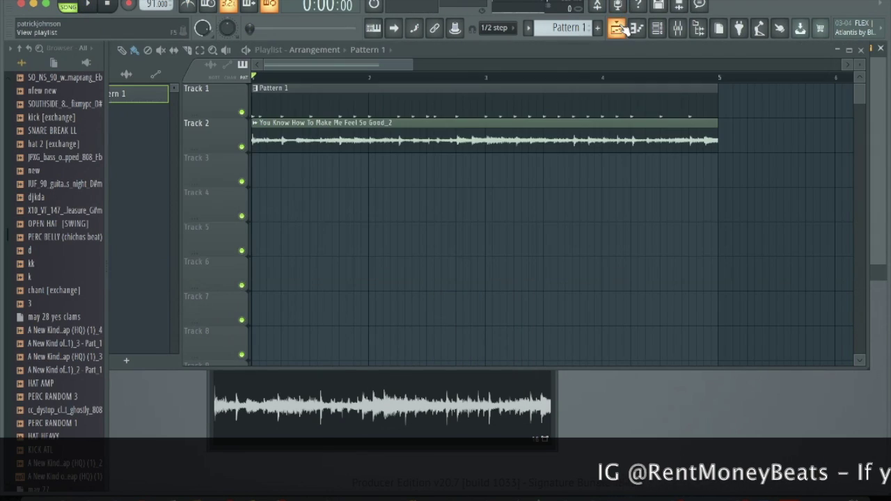
double_click(295, 135)
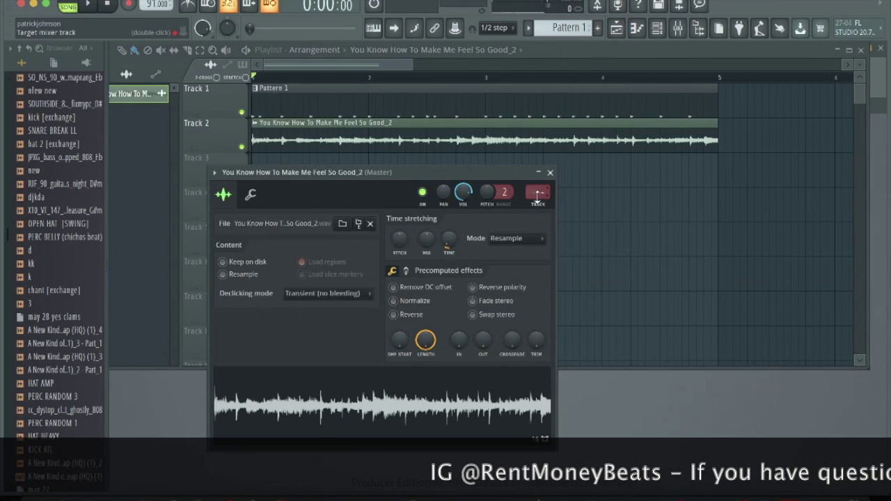
left_click(537, 195)
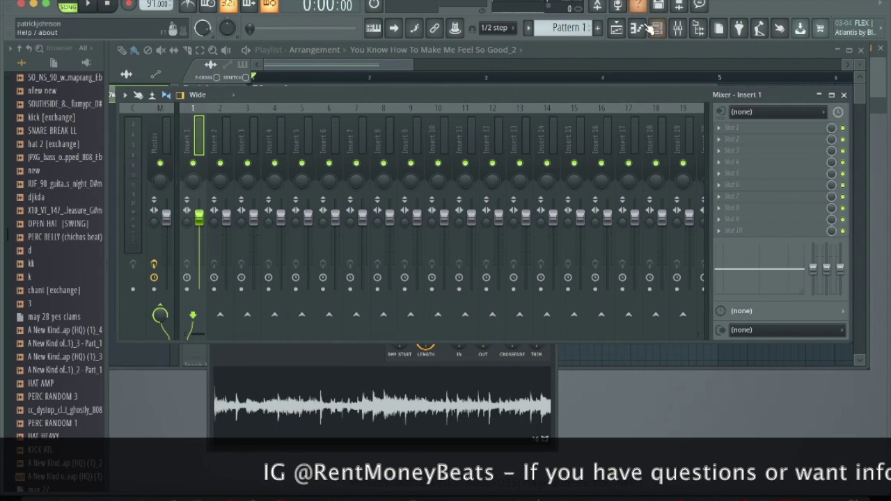
left_click(681, 29)
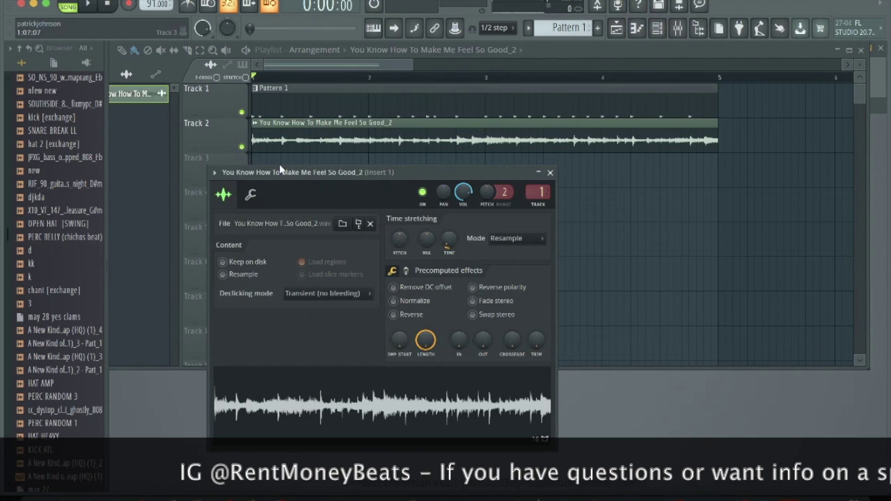
left_click(678, 29)
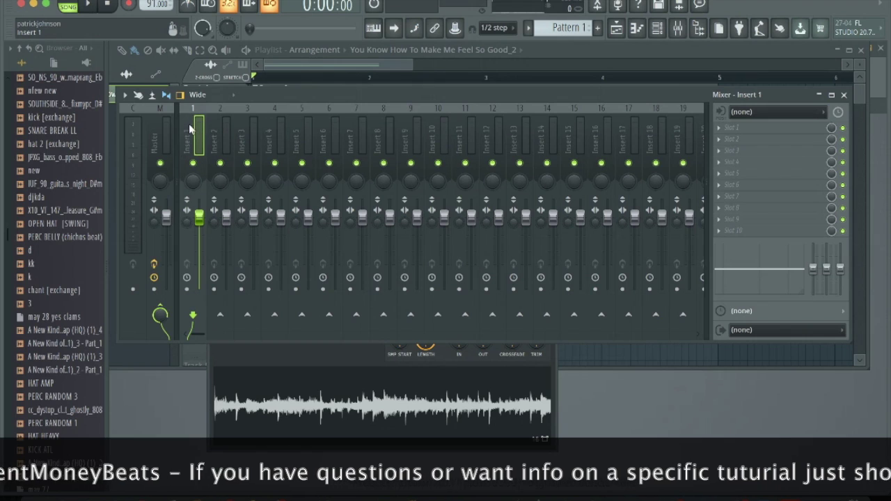
Load Fruity Parametric EQ 2 in the first effect slot of Insert 1 and move its window up.
left_click(736, 132)
left_click(561, 424)
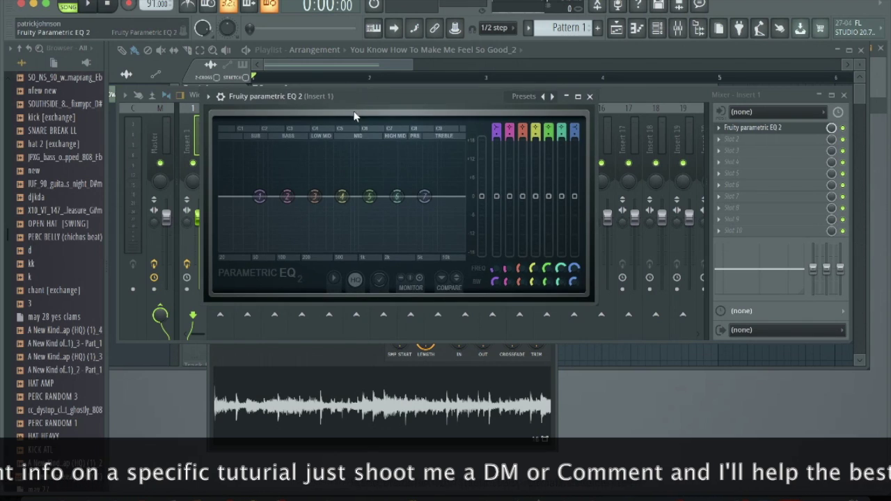
left_click_drag(357, 97, 378, 78)
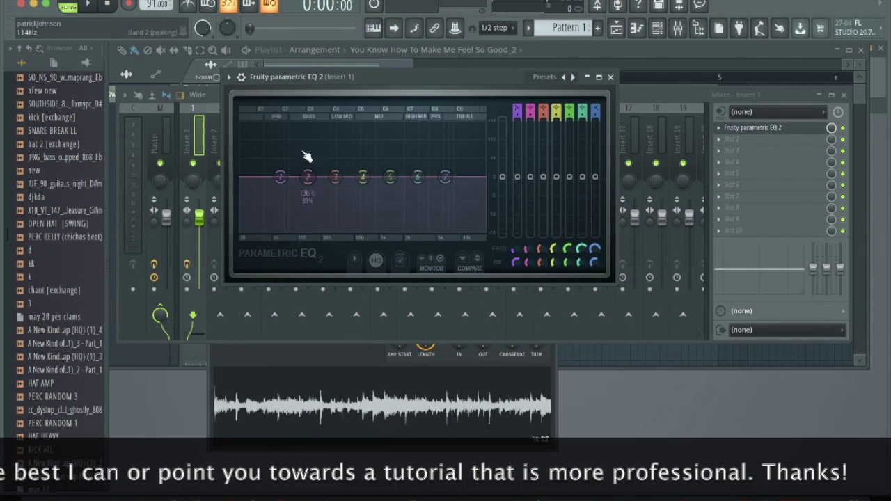
Pull EQ band 7 fully down to cut the highs and boost band 4 by about 6 dB near 500 Hz during playback.
left_click_drag(445, 178, 365, 357)
key("space")
left_click_drag(362, 176, 360, 162)
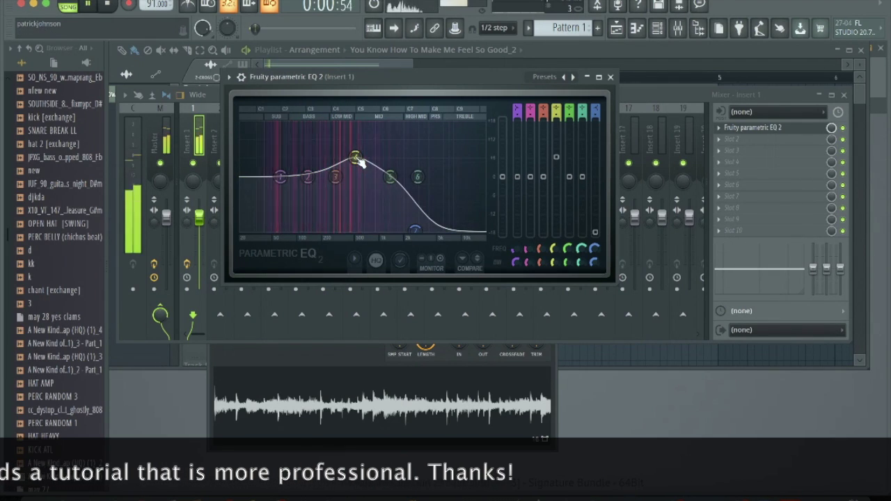
left_click_drag(418, 224, 346, 229)
left_click_drag(242, 249, 417, 231)
key("space")
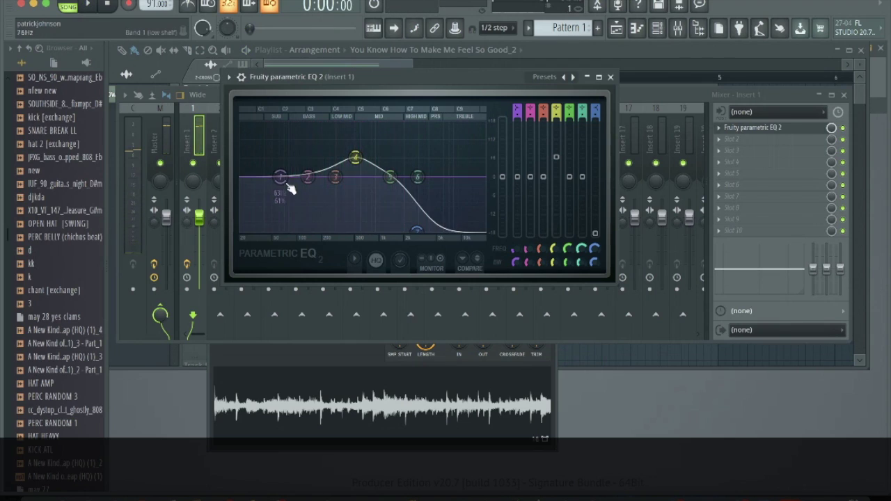
Refine the EQ curve: lower band 1 near 100 Hz, ease the band 4 boost to about 4 dB, and shift band 7 to about 2 kHz.
key("space")
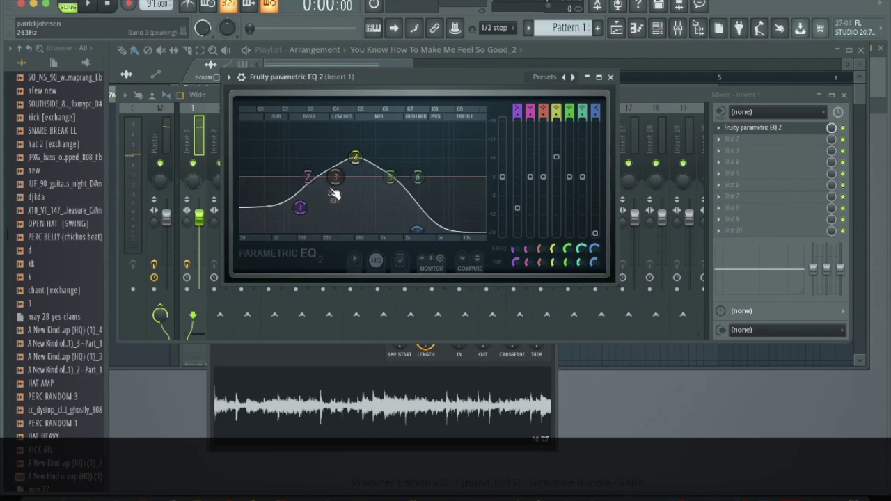
key("space")
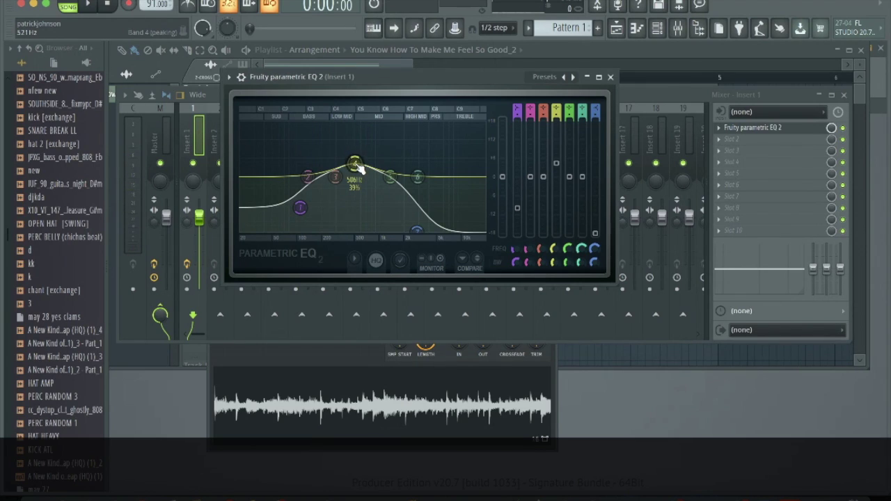
key("space")
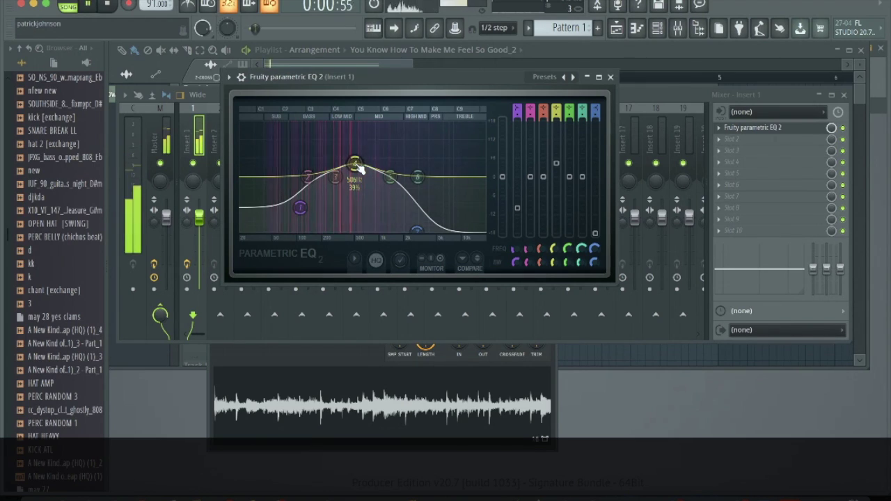
left_click_drag(415, 231, 406, 231)
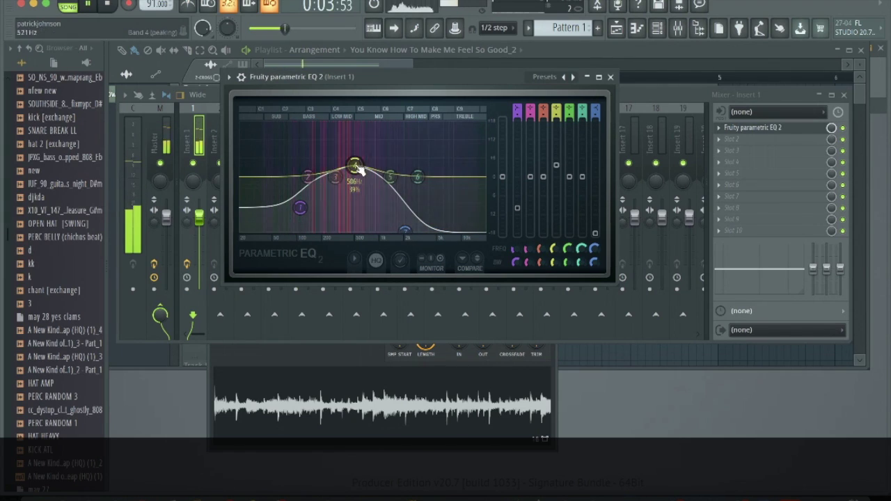
Create a new empty pattern and place it on playlist Track 3 across bars 1 to 4.
left_click(616, 28)
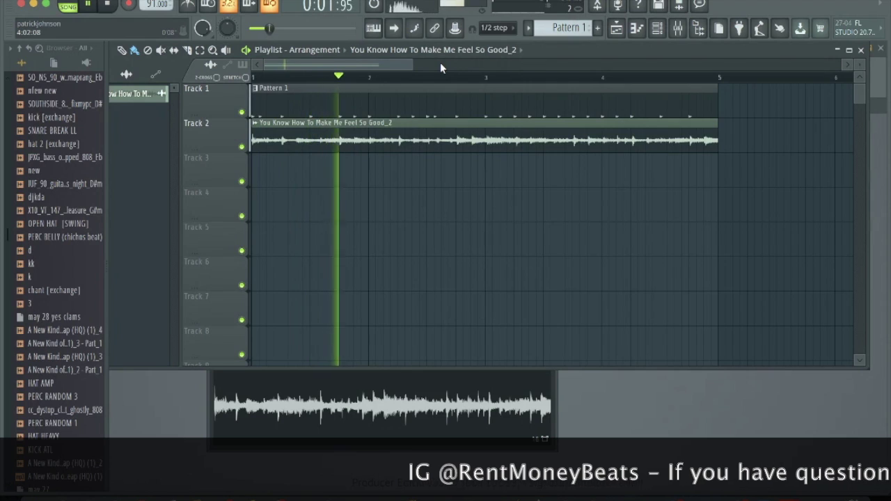
key("space")
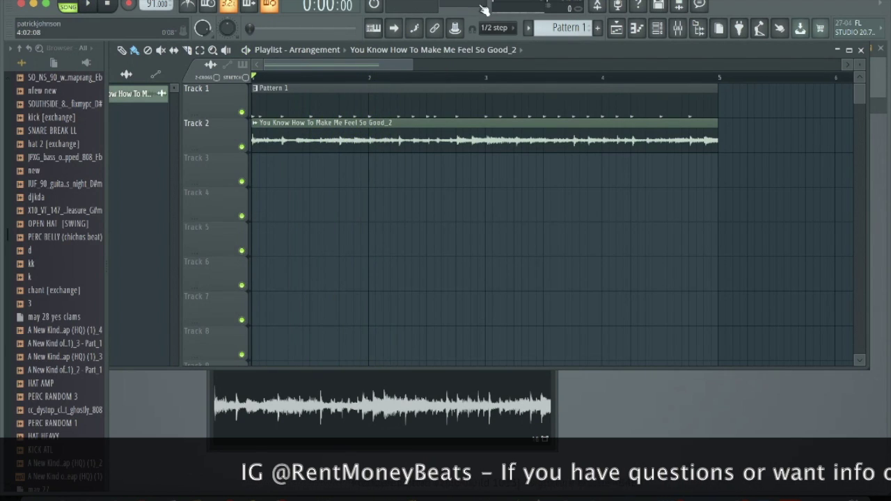
left_click(596, 27)
key("Return")
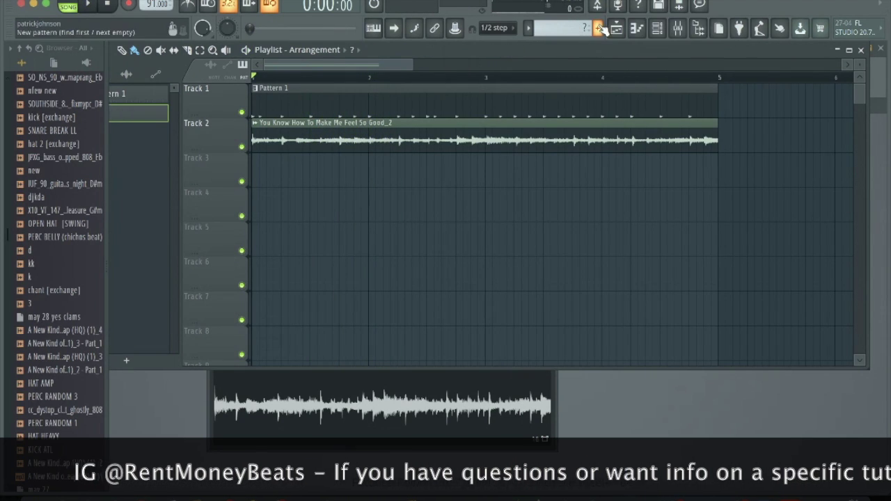
left_click_drag(275, 174, 219, 180)
left_click_drag(369, 167, 718, 164)
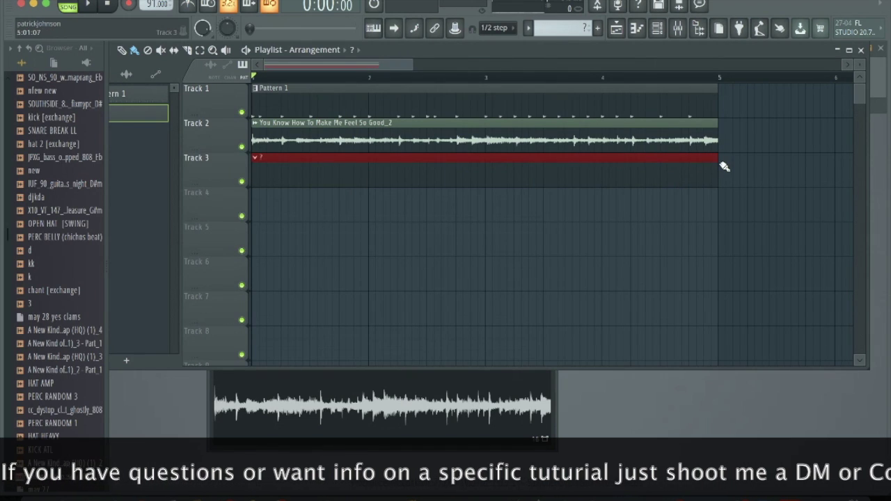
Add the VST version of Omnisphere as a new channel and move its window up to show the whole plugin.
scroll(724, 167, "down", 5)
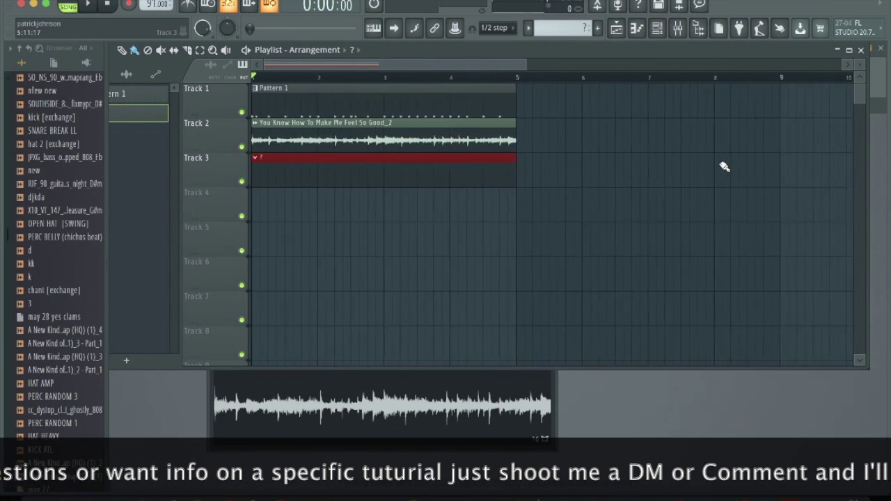
scroll(724, 167, "down", 1)
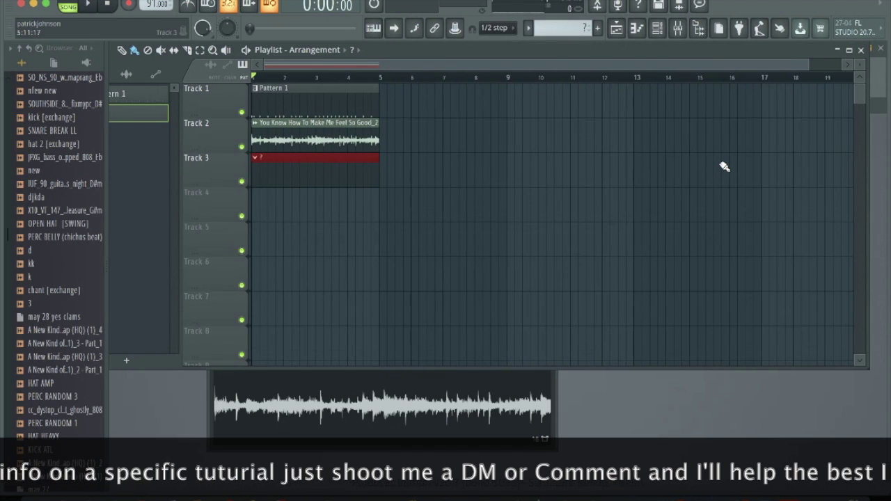
scroll(431, 181, "down", 1)
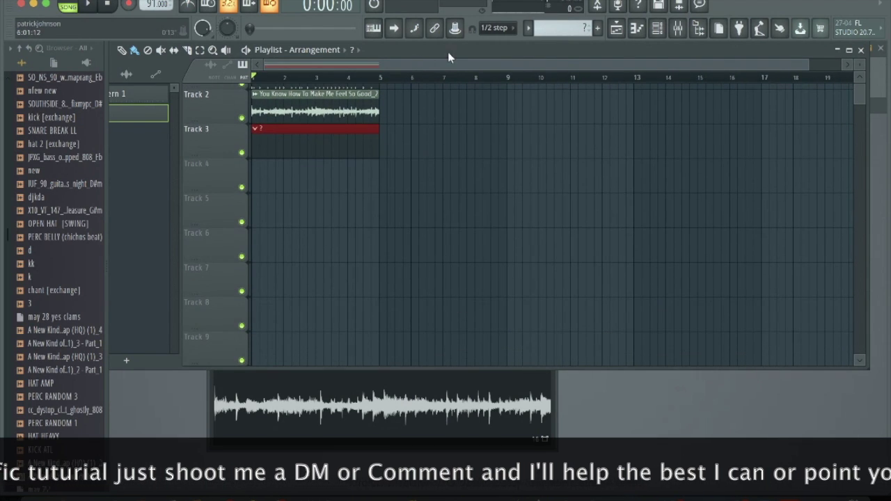
left_click_drag(805, 66, 455, 65)
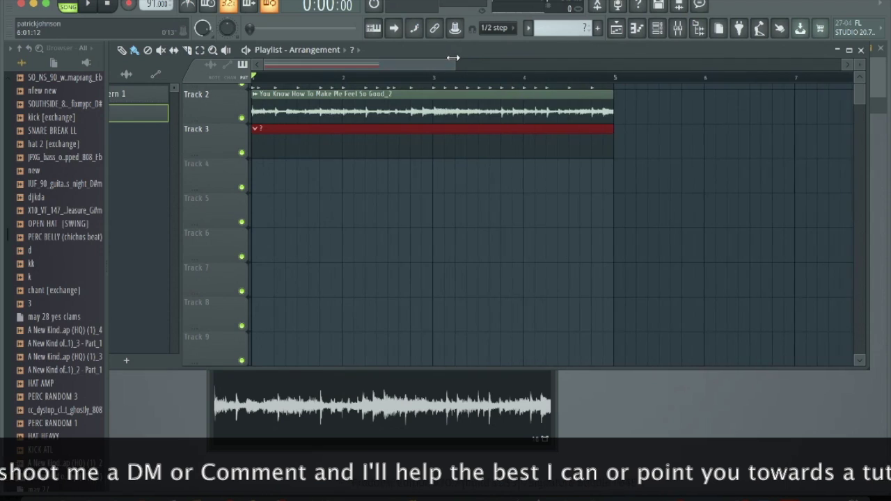
scroll(393, 188, "up", 1)
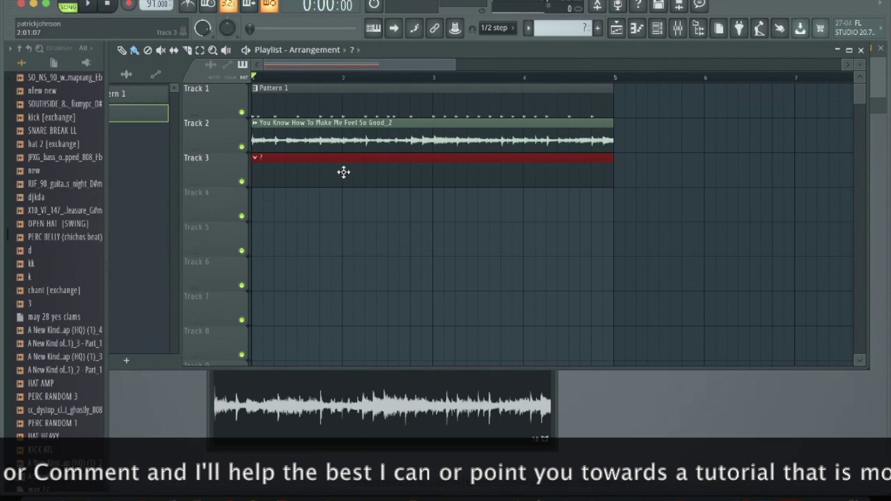
key("F6")
left_click(199, 107)
left_click(218, 15)
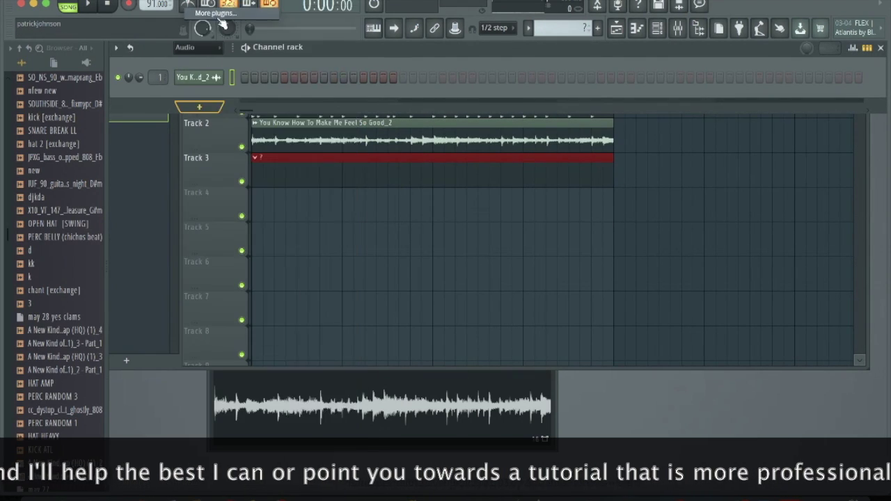
scroll(348, 132, "down", 5)
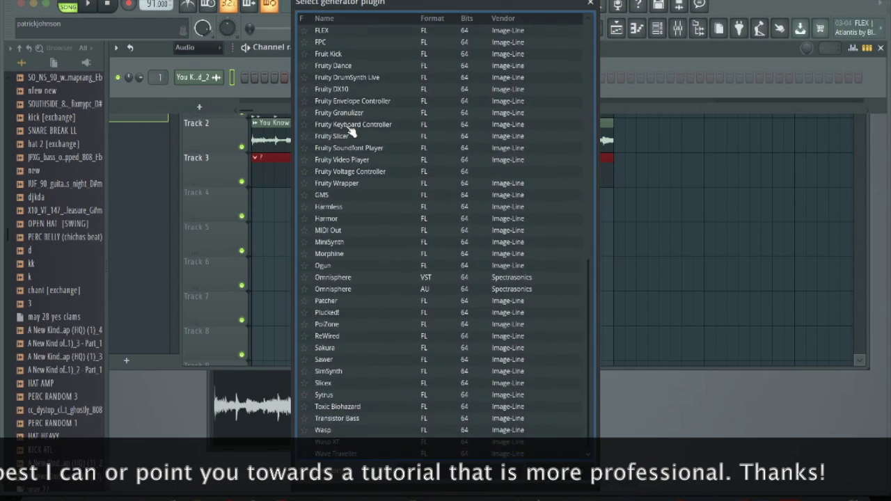
double_click(343, 276)
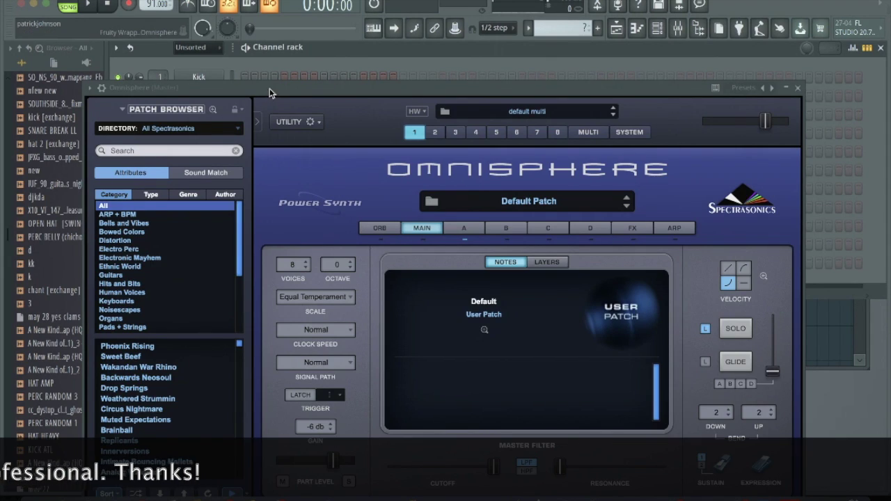
left_click_drag(270, 93, 258, 21)
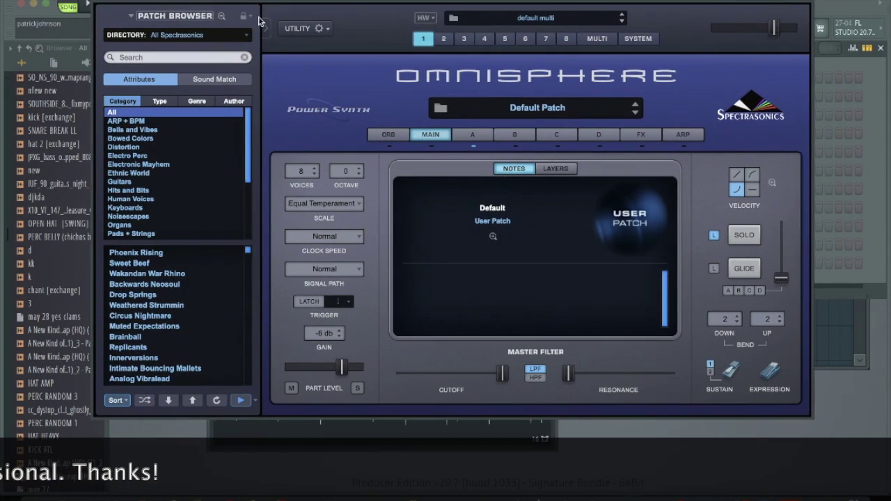
Filter the Omnisphere patches to the Retro Land category, shuffle the list, and load the Retro Bass Flute patch.
mouse_move(247, 162)
left_mouse_down()
mouse_move(233, 229)
mouse_move(245, 166)
left_mouse_up()
left_click_drag(263, 89, 243, 216)
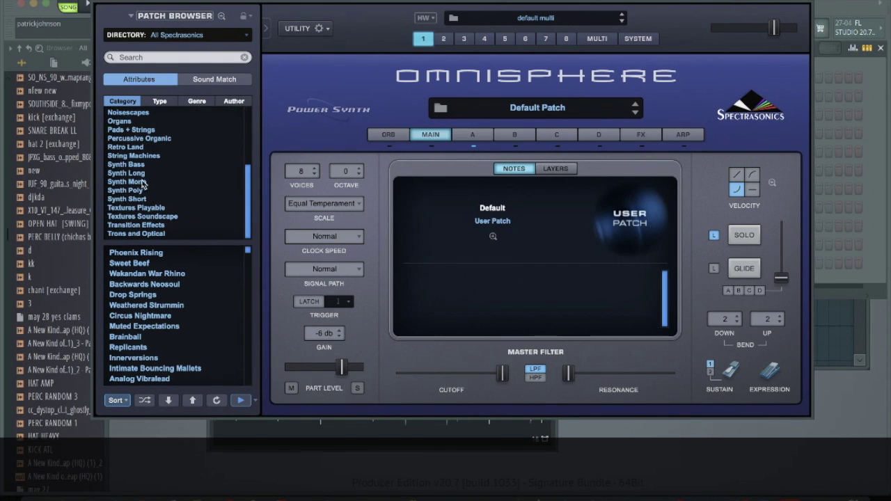
left_click(130, 147)
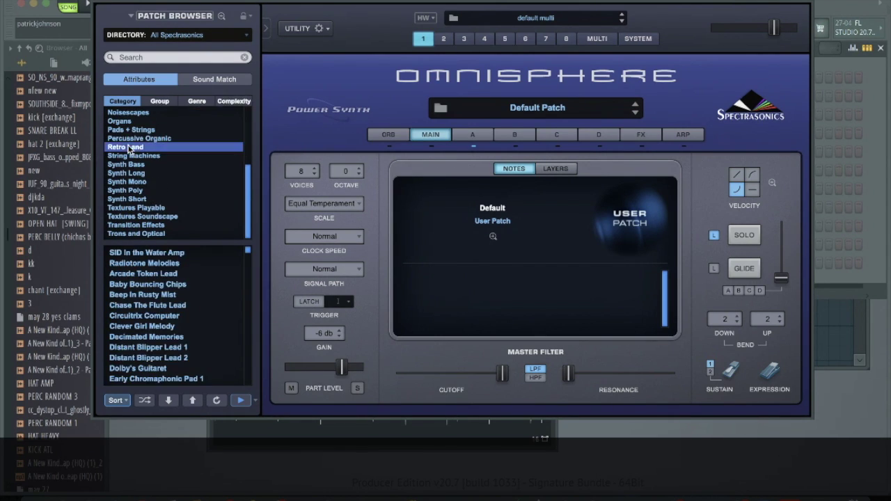
left_click(147, 402)
left_click(156, 253)
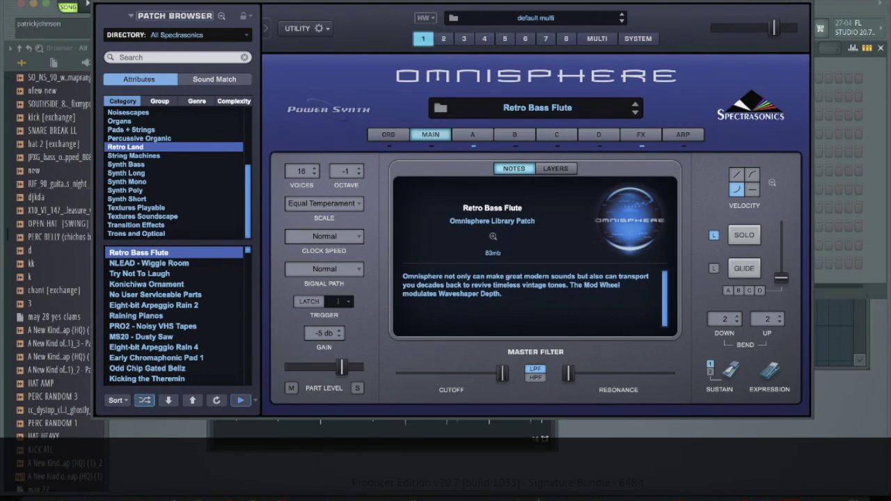
Check the MIDI settings to see that the Digital Piano input device is enabled, and close the settings.
left_click(31, 4)
left_click(59, 18)
left_click(295, 48)
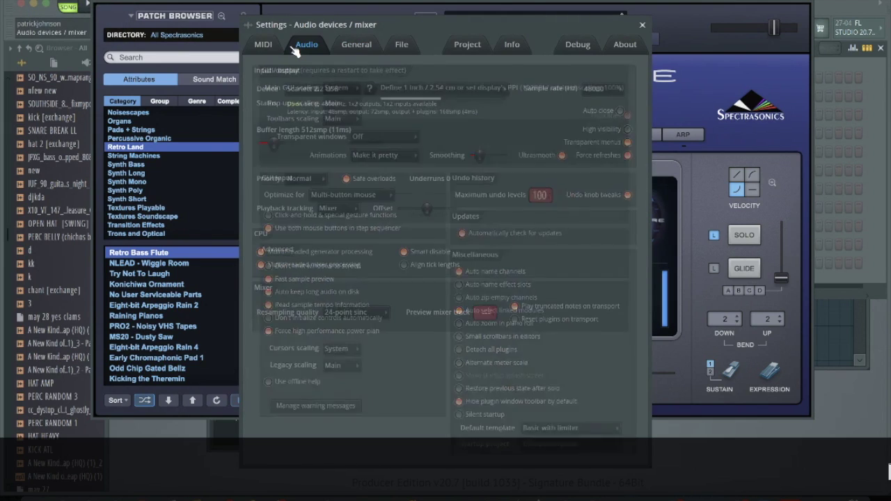
left_click(251, 47)
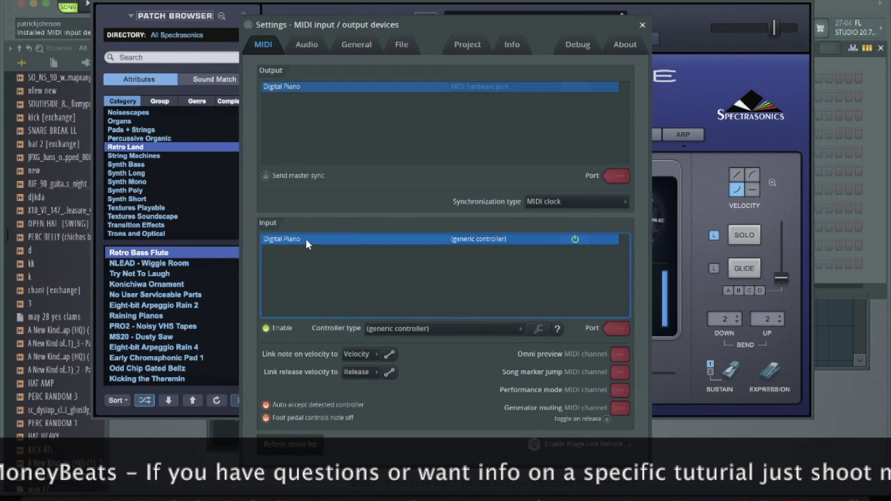
left_click(642, 26)
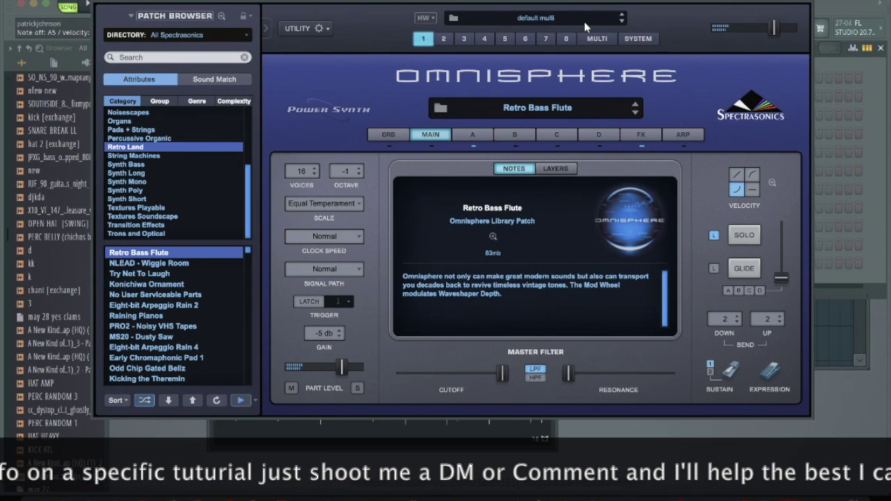
Audition several Retro Land patches in Omnisphere and load the SPHAT - Cluck Pluck patch.
left_click(172, 264)
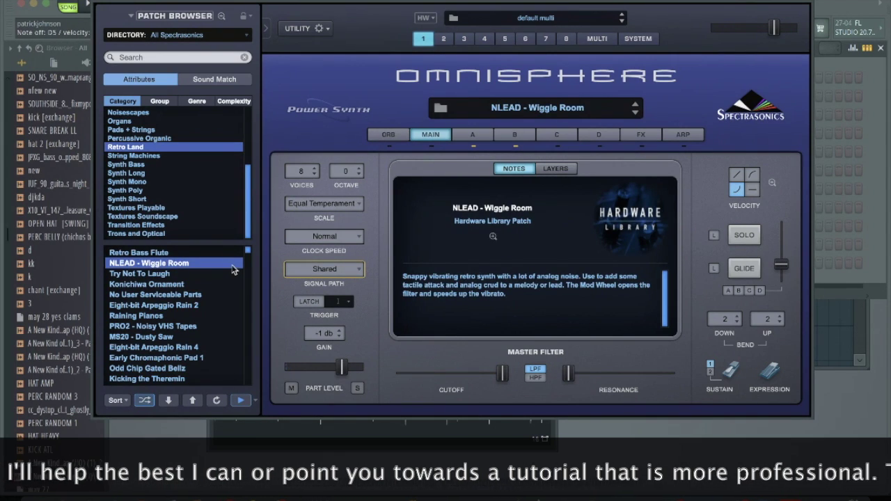
scroll(230, 266, "down", 2)
left_click(182, 274)
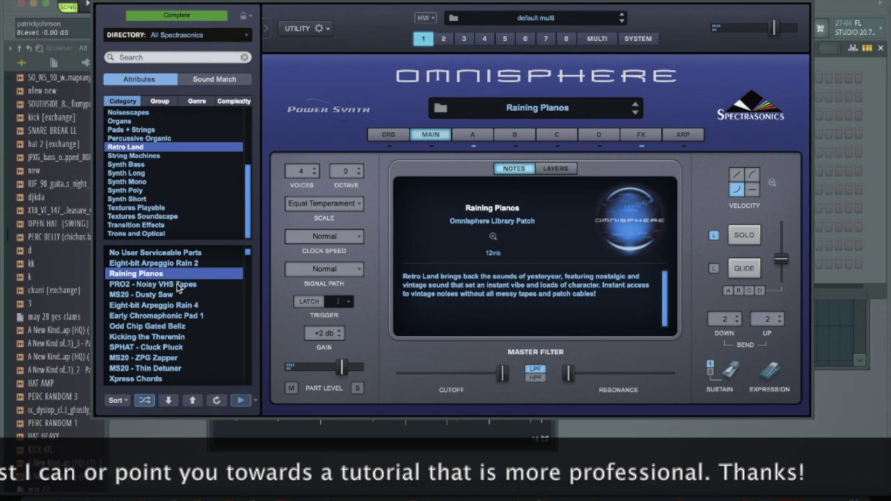
left_click(177, 284)
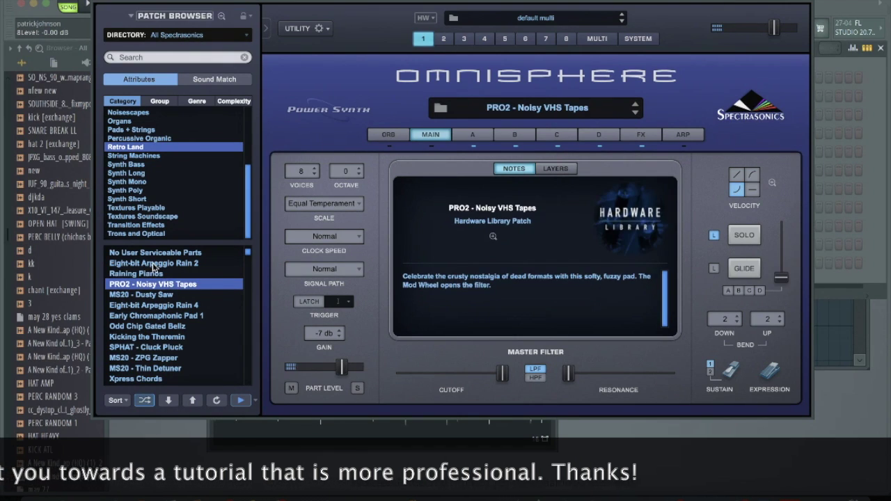
left_click(184, 293)
left_click(174, 306)
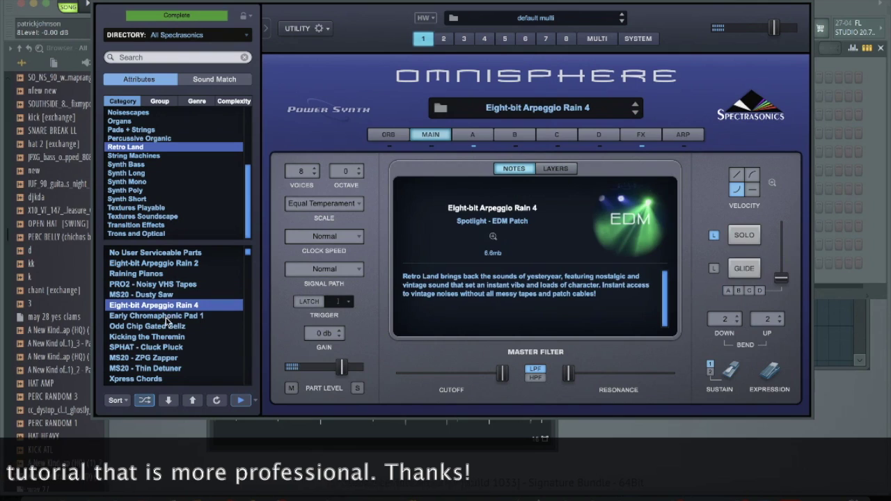
scroll(174, 308, "down", 4)
left_click(172, 266)
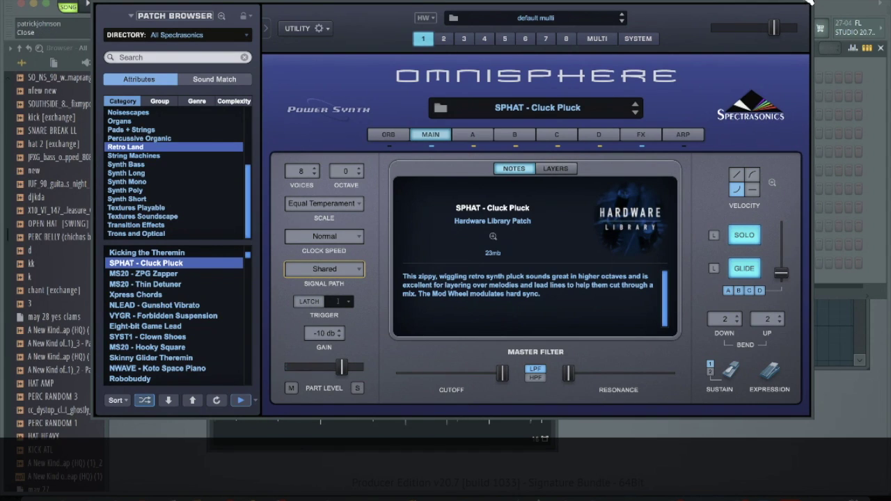
Close the Omnisphere window, bring up the playlist, and consult the B Minor Scale piano diagram in the web browser.
left_click(808, 2)
left_click(617, 29)
left_click_drag(459, 68, 639, 49)
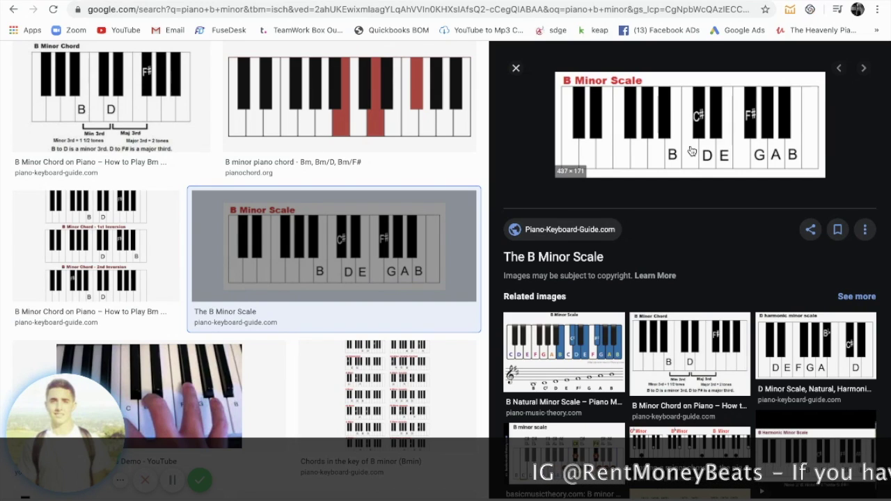
key("ctrl+Left")
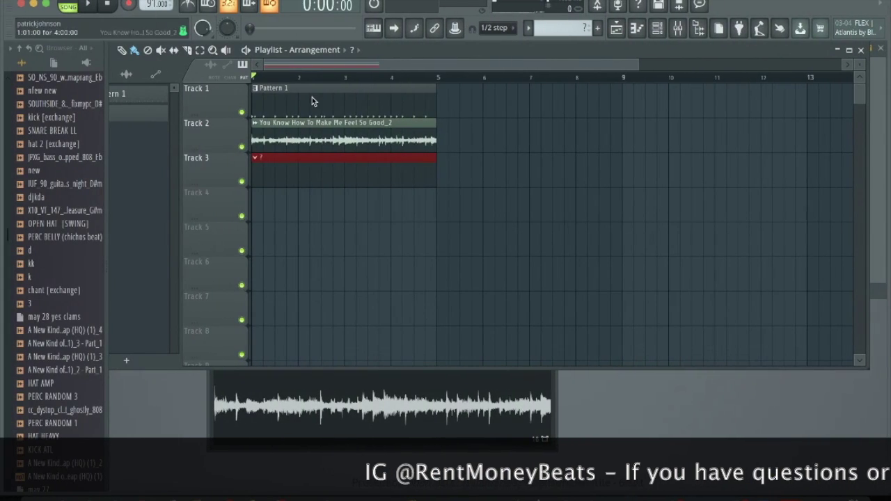
Arm recording for notes and automation and record an Omnisphere melody into the Track 3 pattern across bars 1 to 4.
key("r")
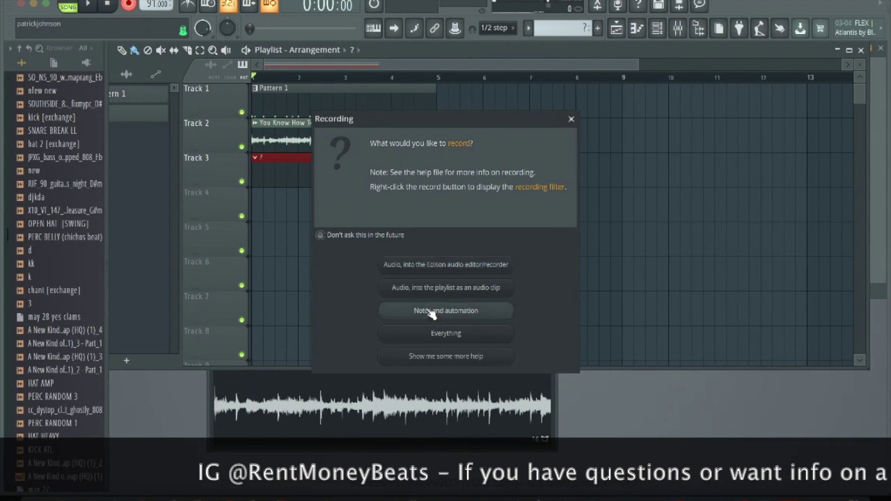
left_click(430, 311)
key("F6")
left_click(194, 263)
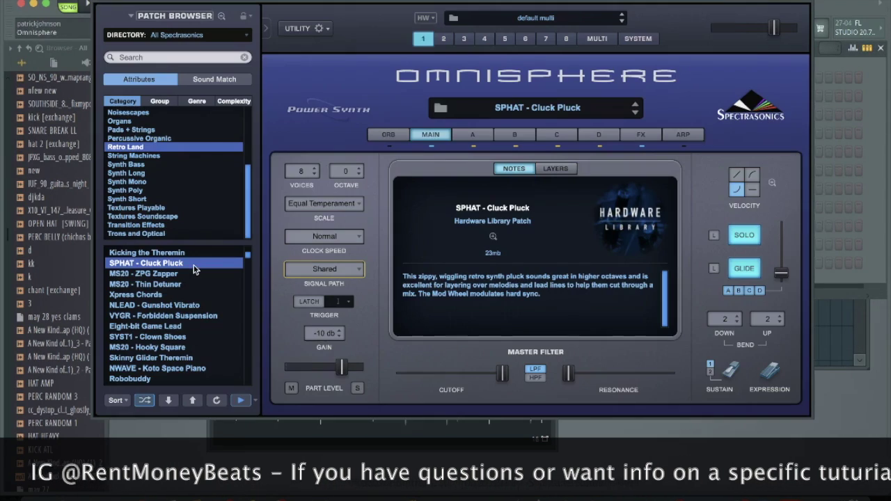
left_click(810, 4)
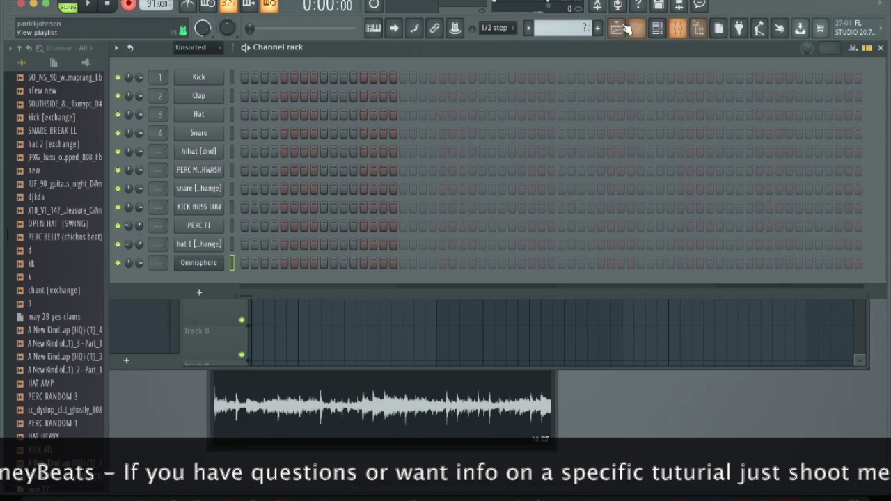
key("F6")
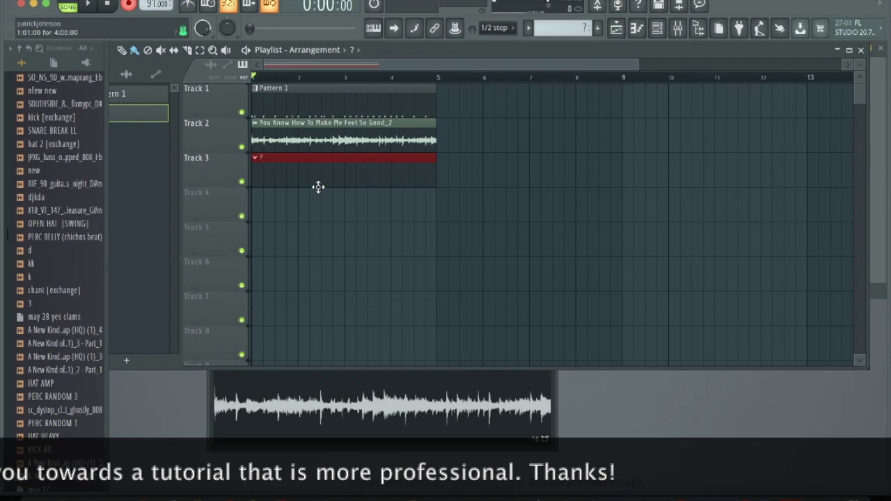
key("space")
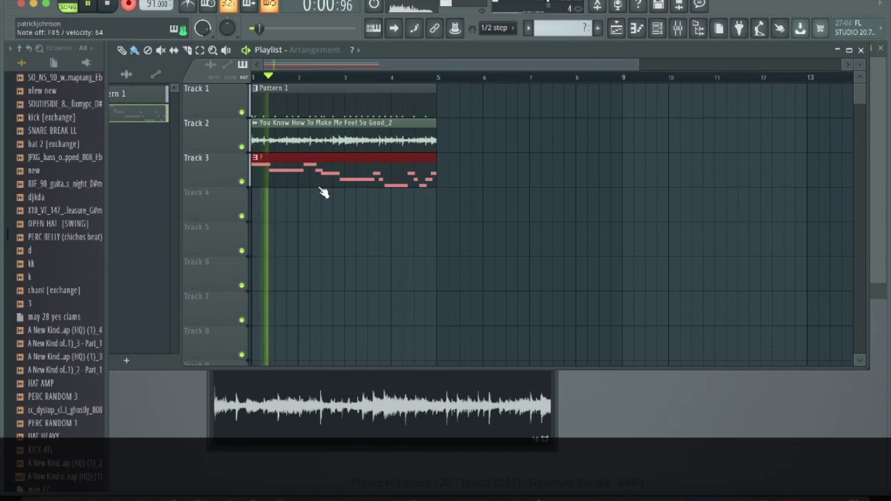
key("space")
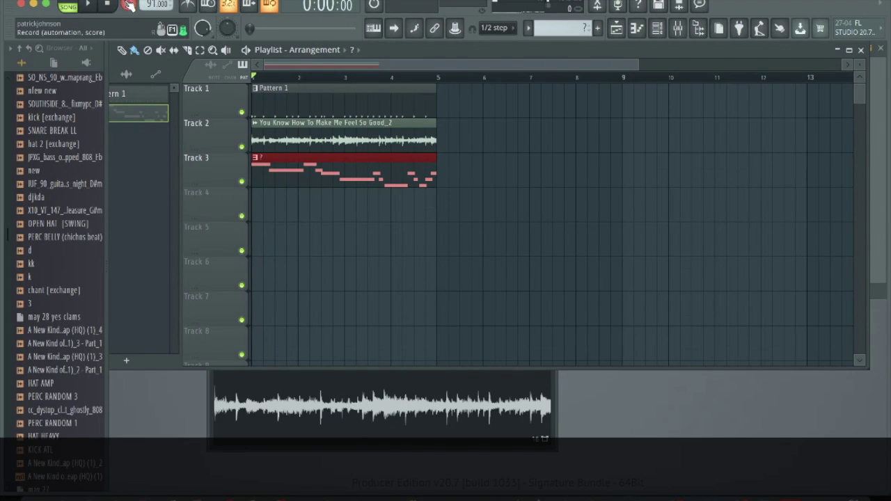
Route the Omnisphere channel to mixer insert 3 and load Fruity Parametric EQ 2 in its first effect slot.
key("F6")
key("space")
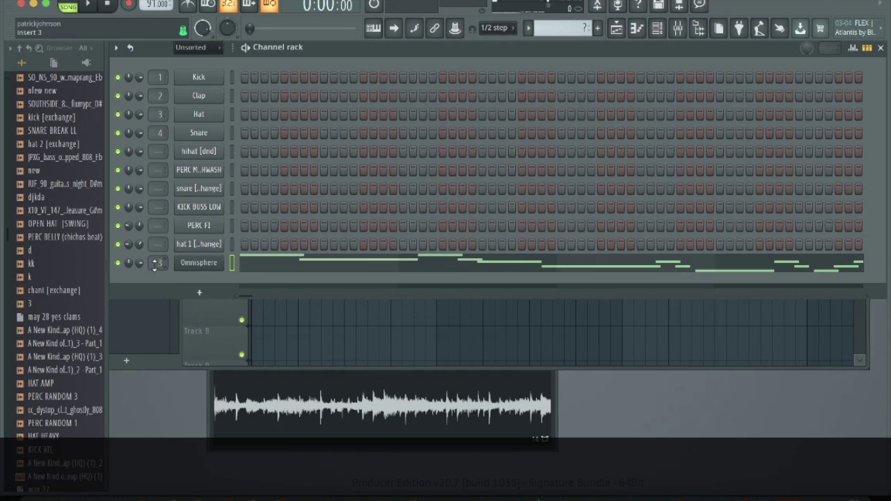
left_click(156, 264)
left_click(755, 130)
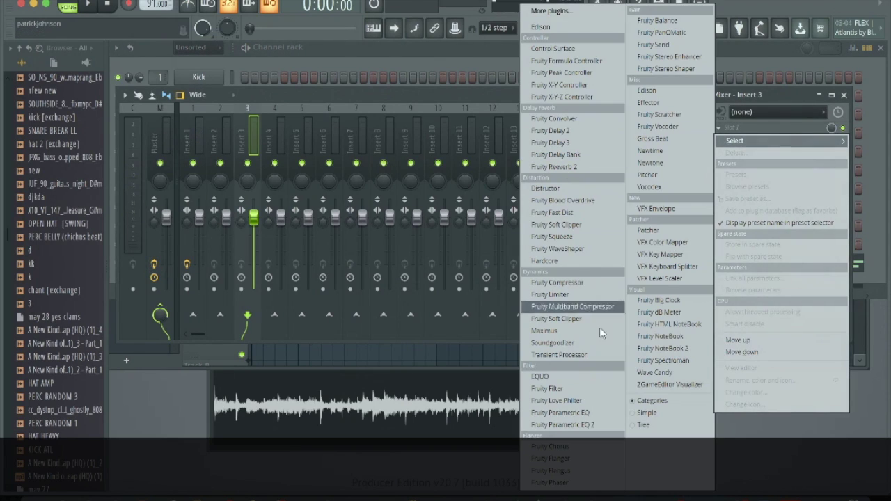
left_click(598, 425)
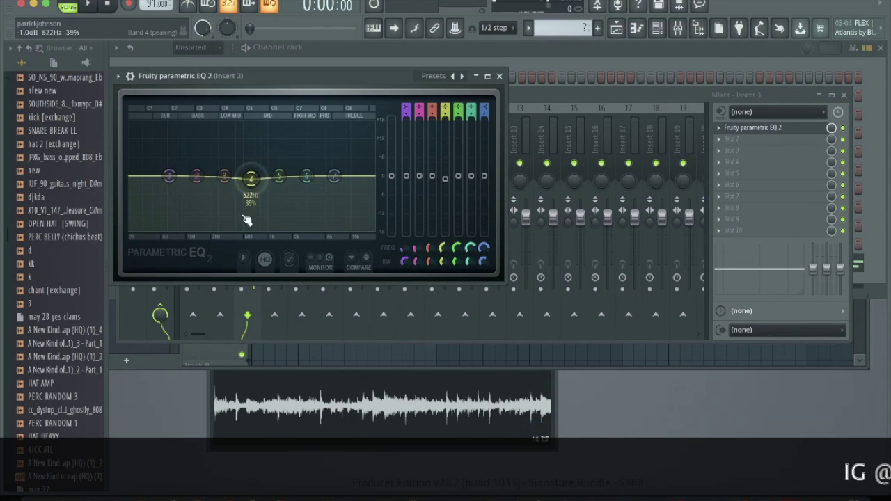
Shape the Omnisphere EQ during playback: cut band 4 deeply near 600 Hz, boost band 6 slightly, and pull the band 7 high shelf far down.
left_click_drag(247, 220, 249, 325)
left_click_drag(306, 182, 289, 116)
left_click_drag(335, 178, 402, 238)
key("space")
left_click_drag(357, 199, 327, 255)
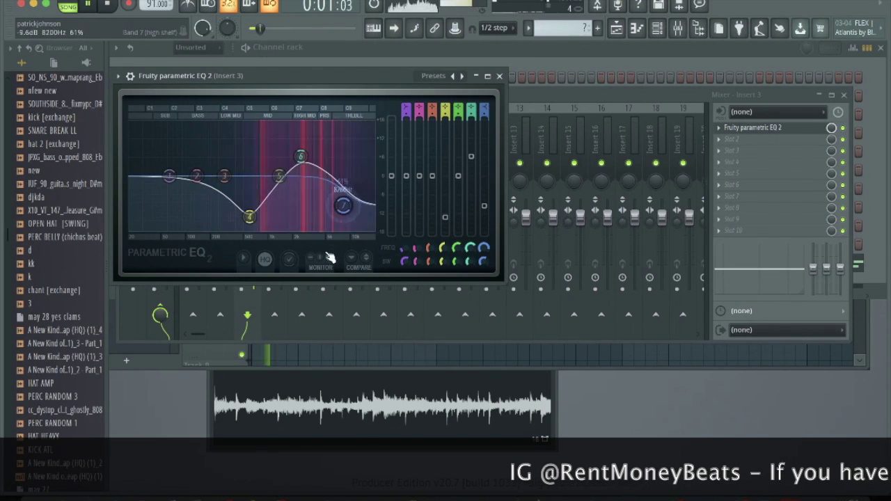
left_click_drag(300, 159, 303, 173)
left_click_drag(337, 207, 340, 224)
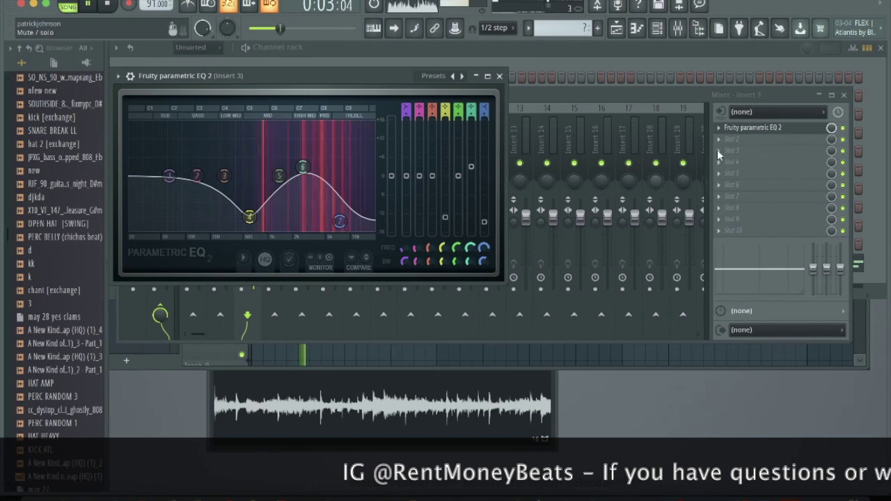
key("space")
Add Fruity Chorus to the second effect slot of insert 3 and choose its 50 Detune preset during playback.
left_click(731, 138)
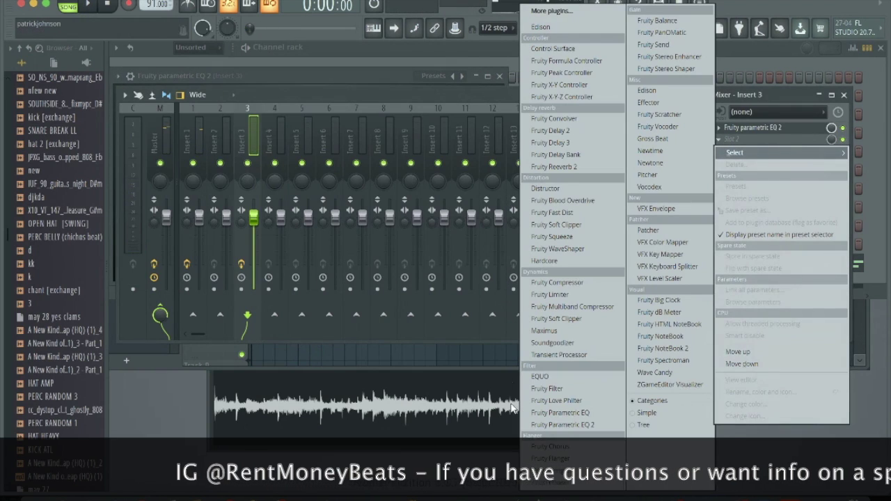
left_click(549, 446)
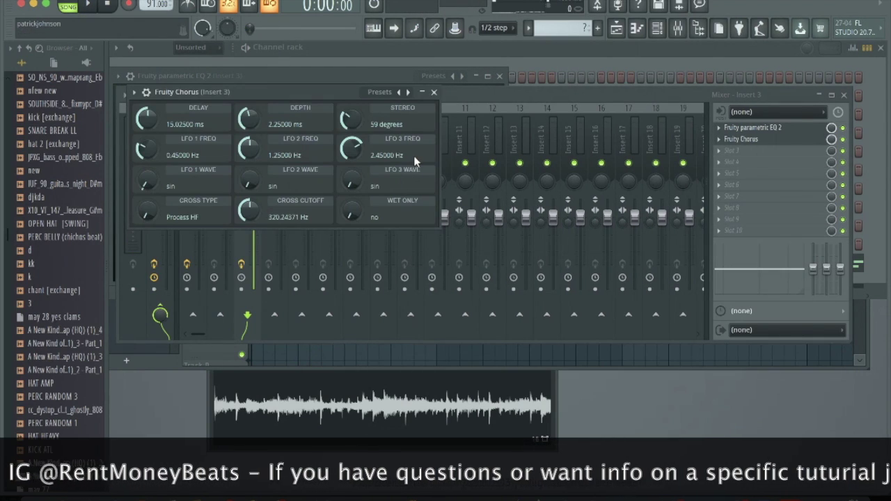
key("space")
left_click(407, 92)
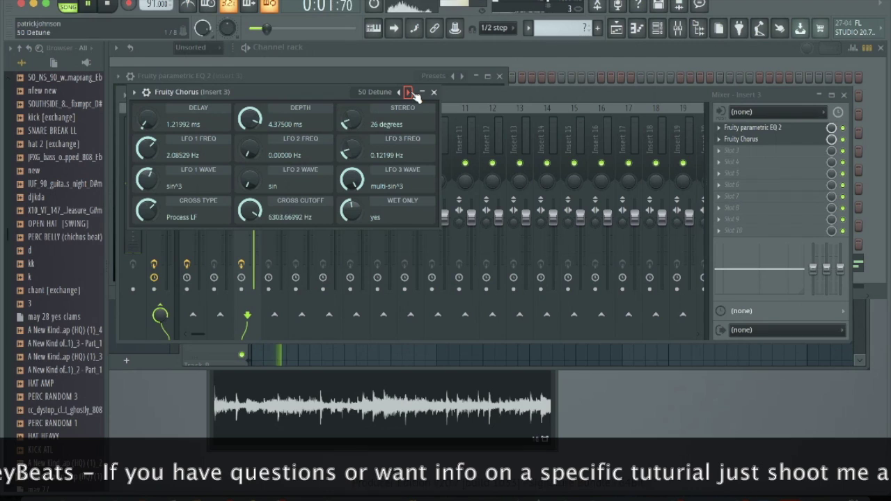
Add Fruity Reeverb 2 to the third effect slot of insert 3, close the effect and mixer windows, and audition the playlist.
left_click(737, 151)
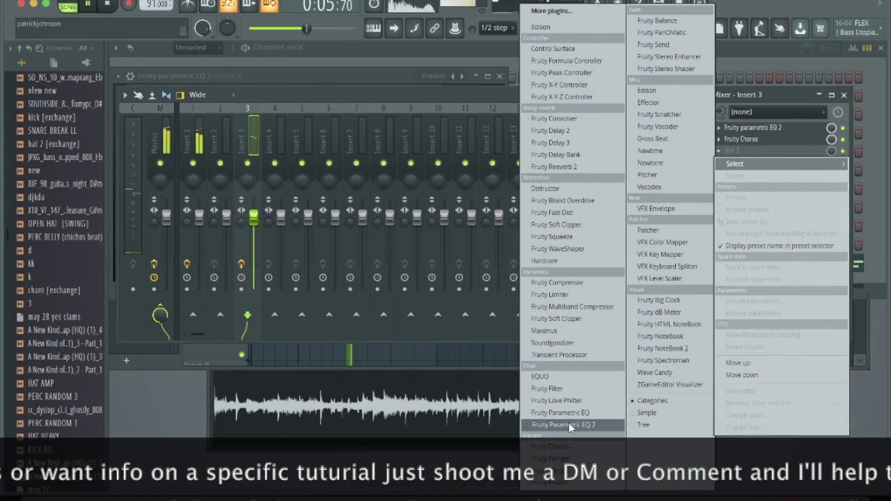
left_click(573, 167)
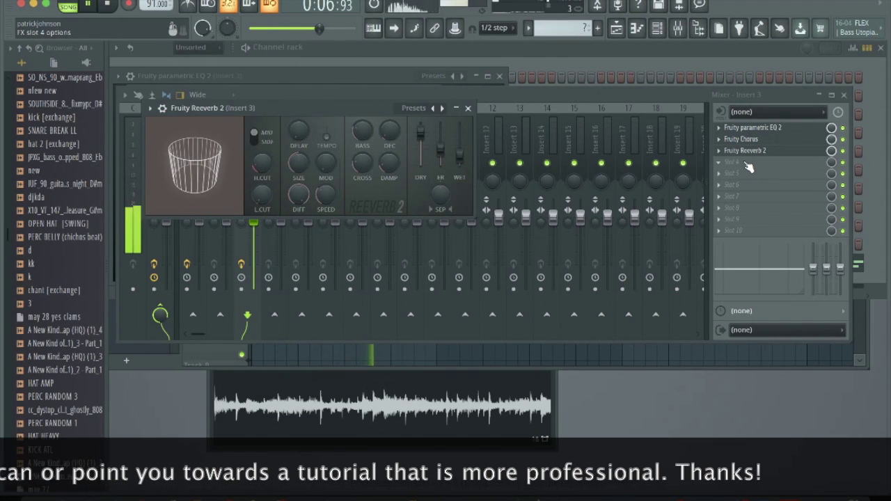
left_click(468, 107)
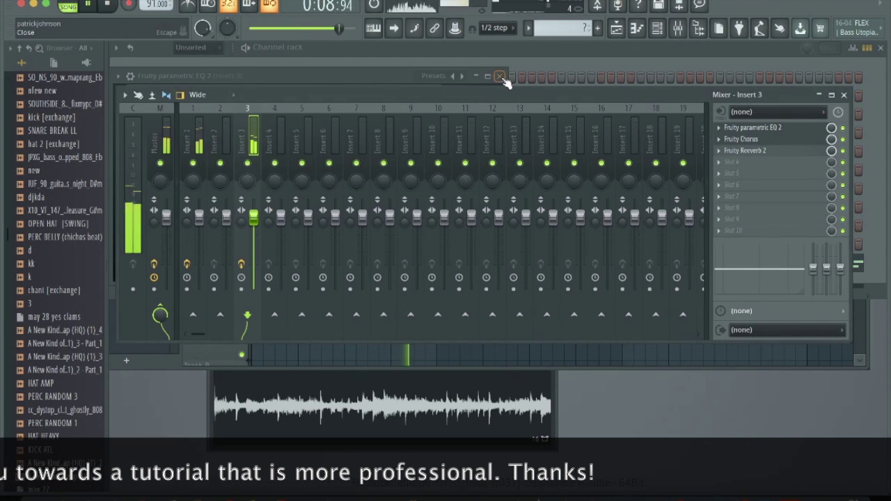
left_click(843, 95)
left_click(618, 28)
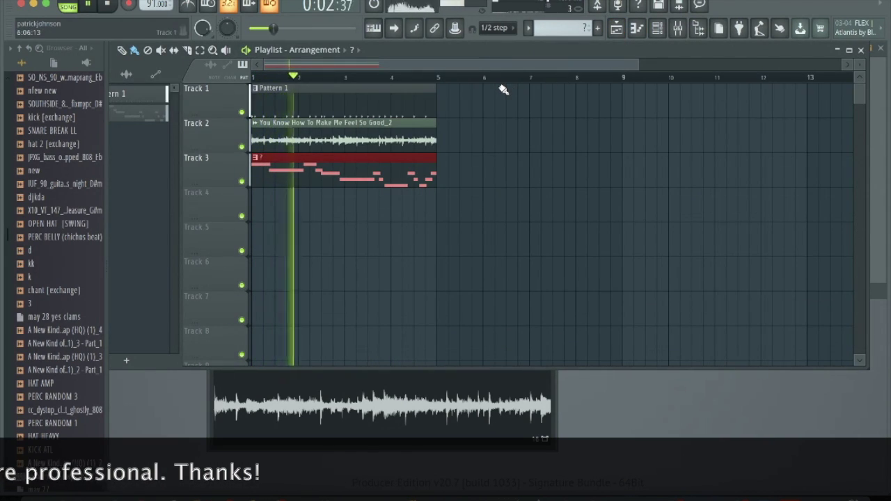
key("space")
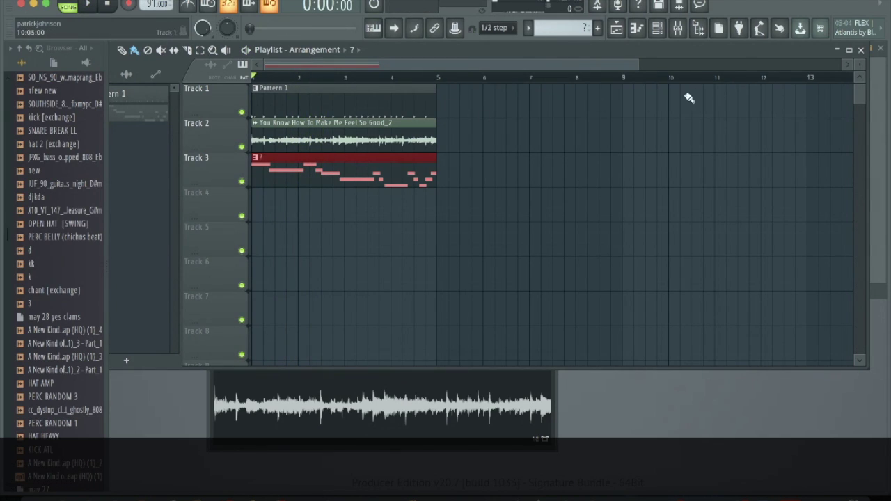
Open Edison from the master mixer track and show a wider stretch of the soul song's opening.
left_click(684, 34)
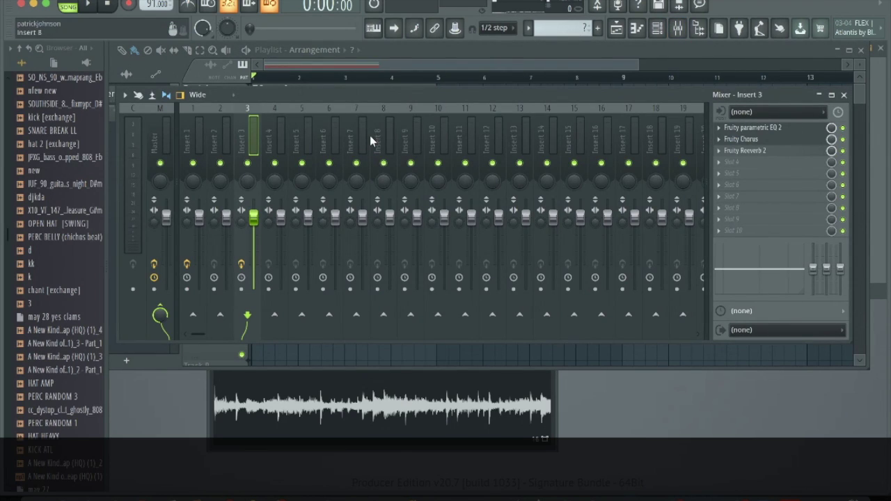
left_click(167, 131)
left_click(731, 128)
left_click(731, 128)
left_click(731, 128)
left_click_drag(426, 215, 398, 215)
left_click(398, 215)
scroll(391, 213, "down", 5)
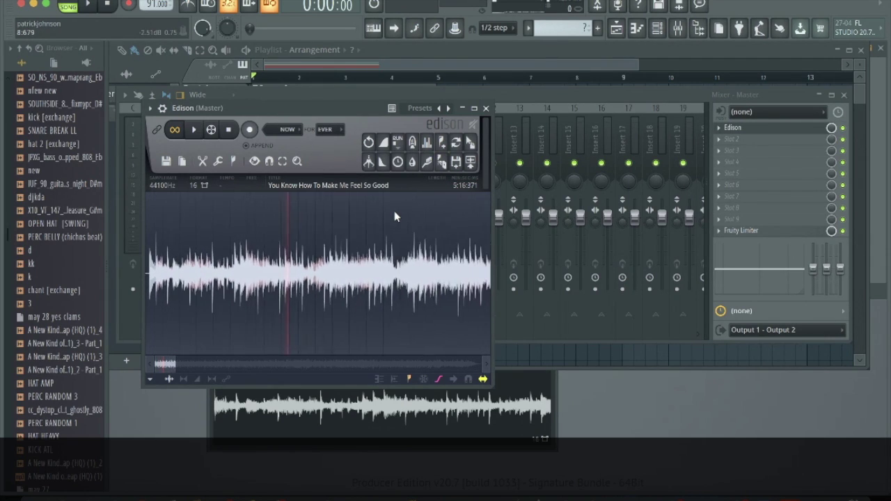
Audition the song in Edison, select the passage from 9:977 to 14:775, and bring up the playlist.
left_click(402, 243)
key("space")
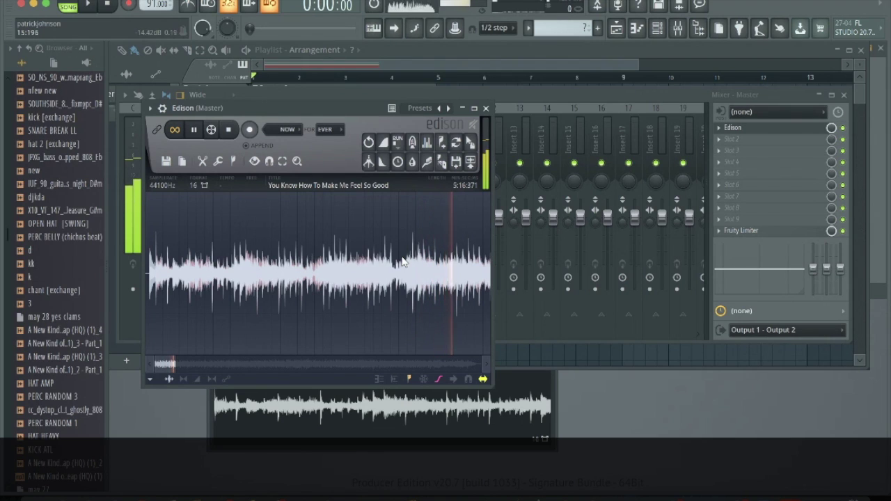
key("space")
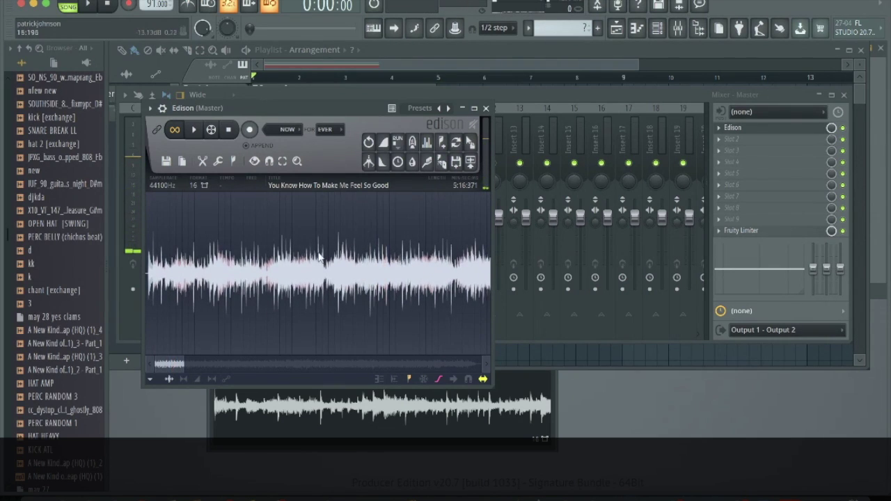
left_click_drag(268, 264, 327, 264)
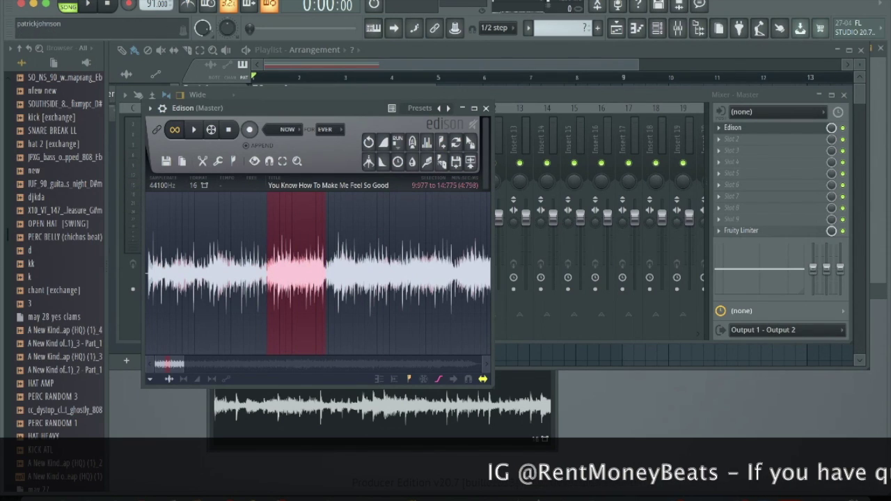
left_click(616, 28)
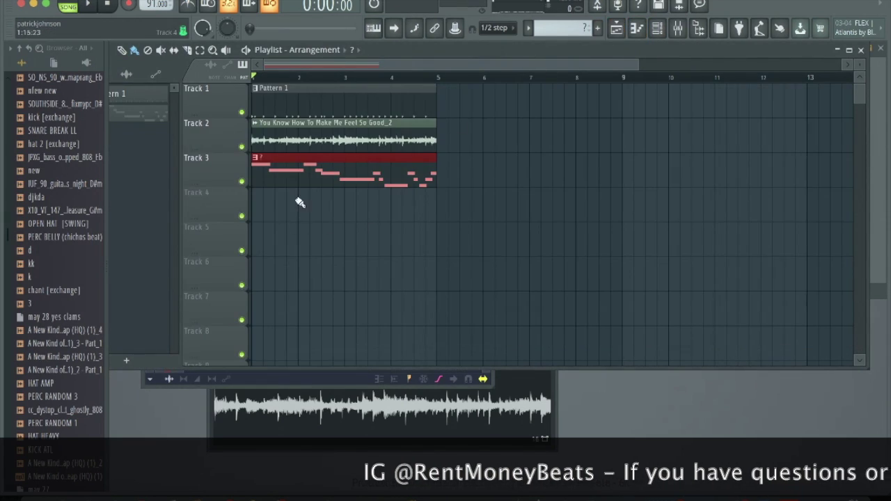
Set the time-stretching mode of the You Know How To Make Me Feel So Good_2 sample to Stretch, close its settings and start playback.
double_click(316, 137)
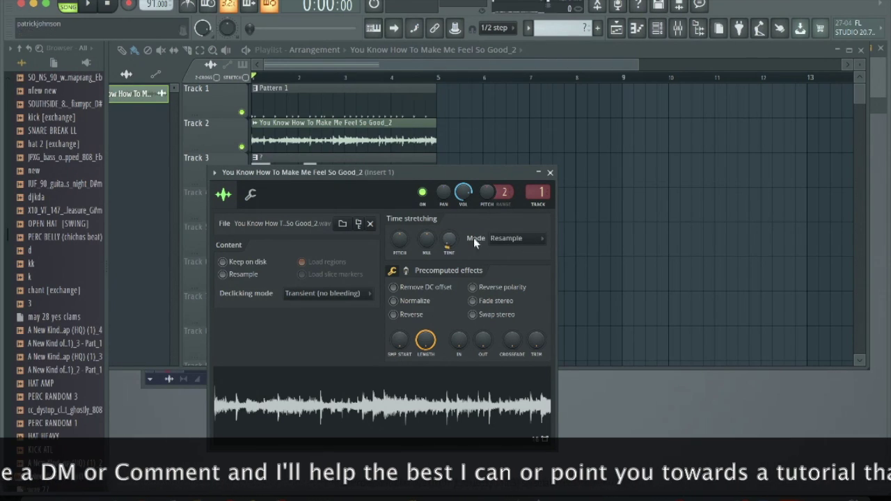
left_click(523, 240)
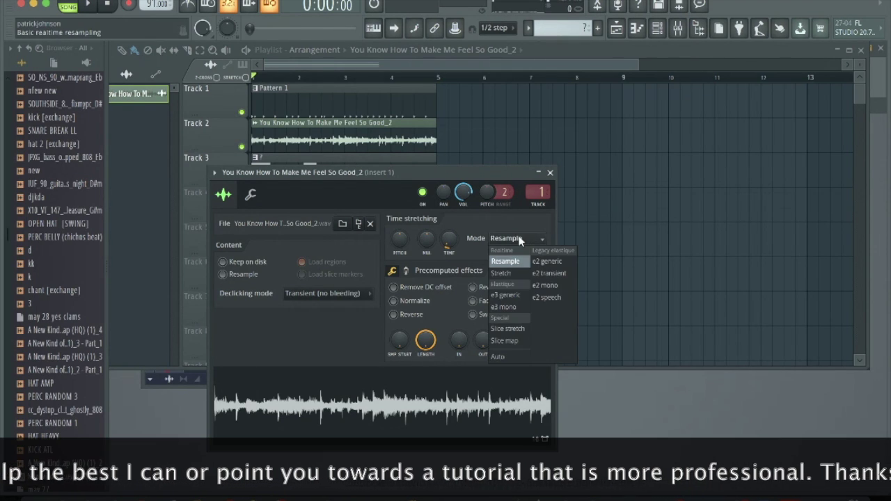
left_click(509, 274)
left_click(550, 172)
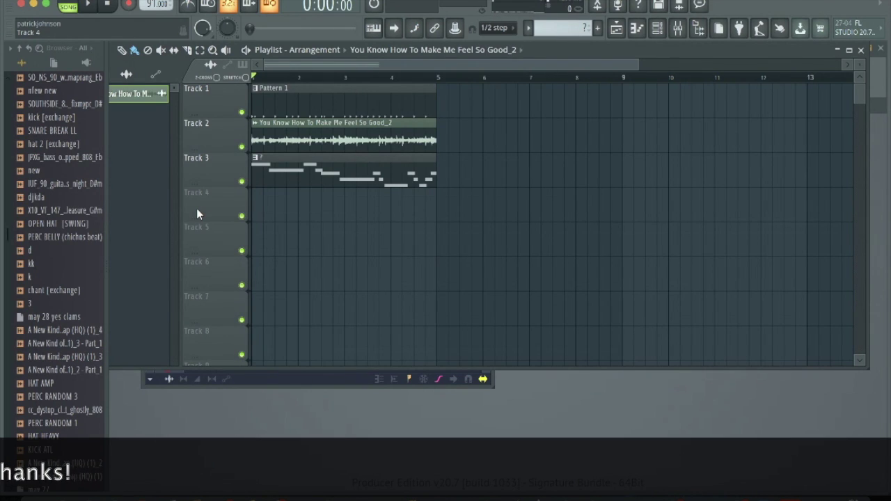
key("space")
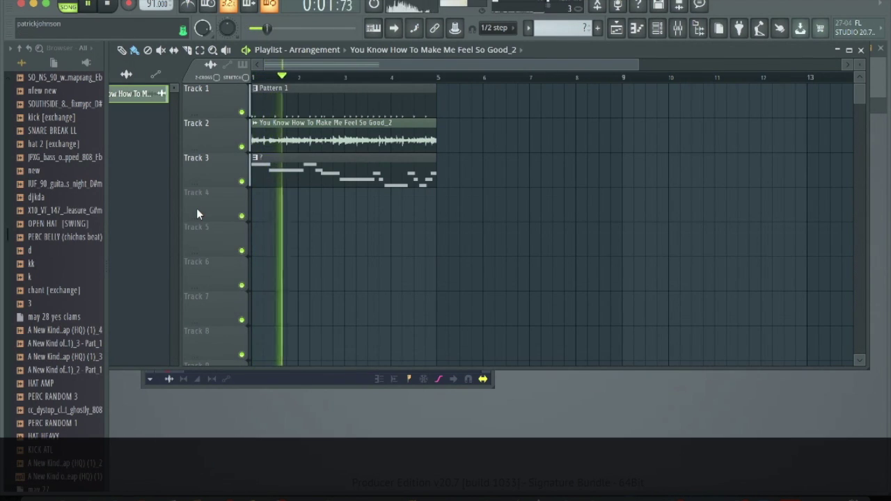
Reopen the soul sample's channel settings and audition the start of the arrangement in Stretch mode.
double_click(308, 132)
key("space")
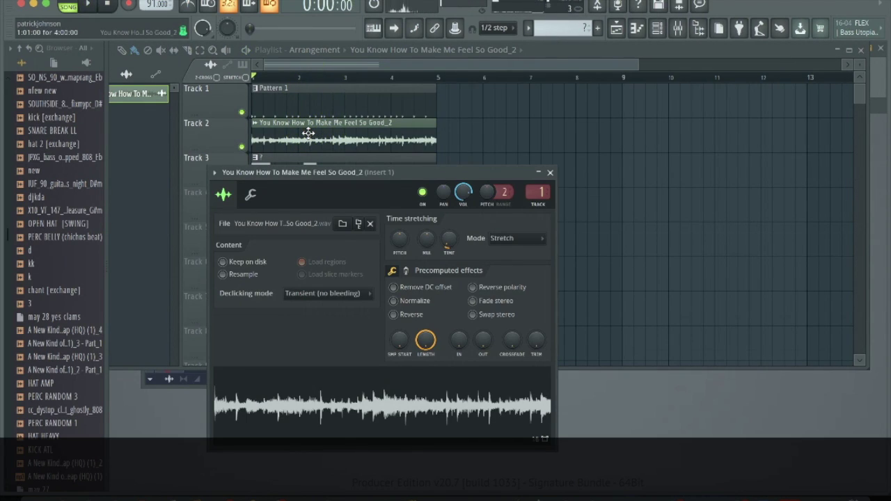
key("space")
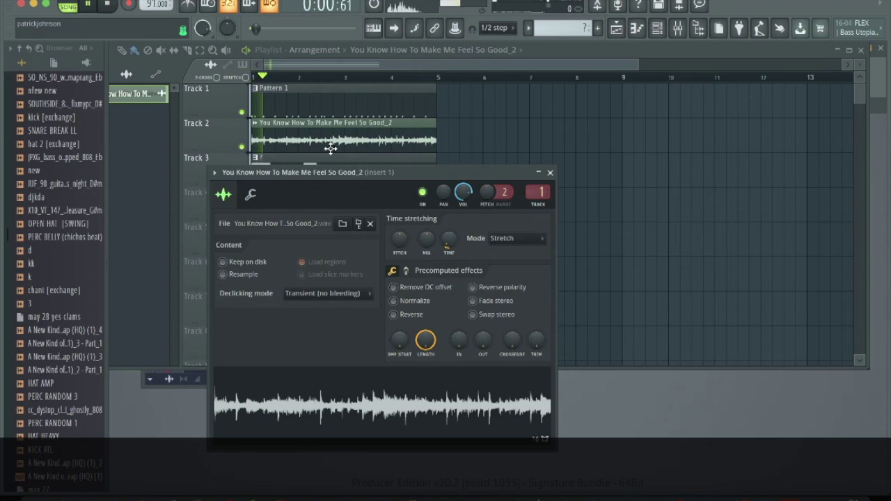
key("space")
Switch the soul sample's time-stretching mode to Resample and audition it for comparison.
left_click(508, 238)
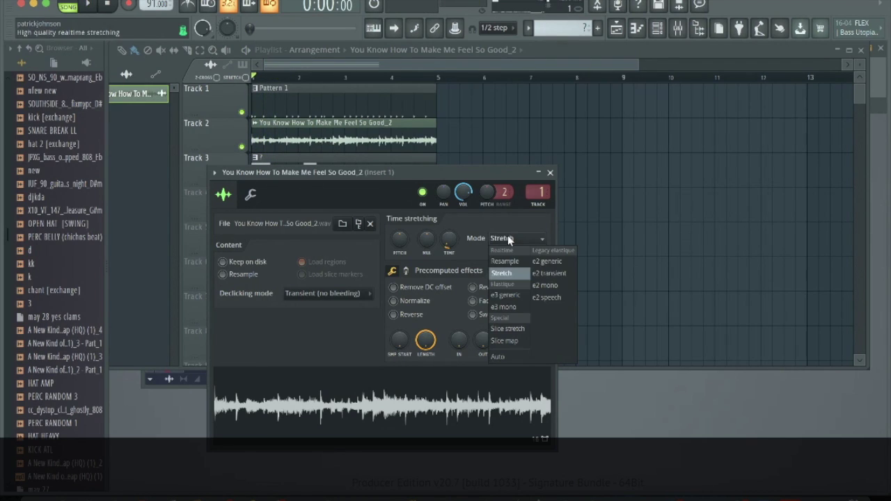
left_click(505, 261)
key("space")
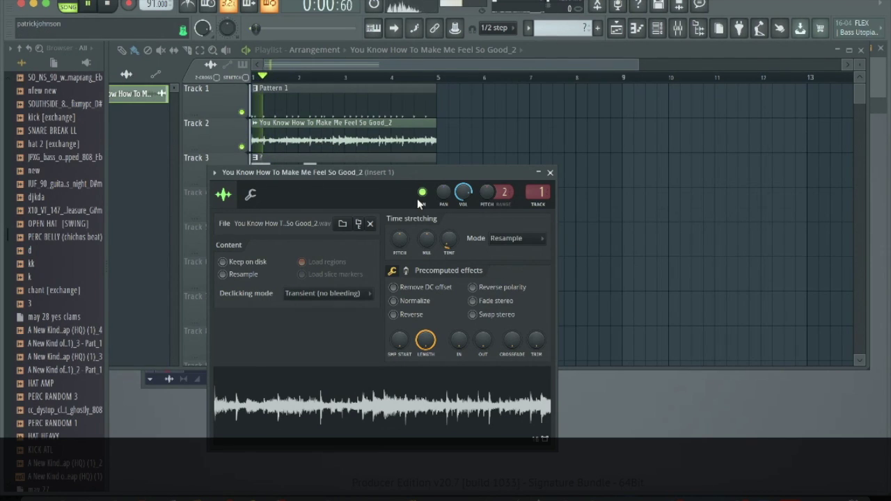
key("space")
Set the soul sample's time-stretching mode to Stretch, check the clip's end in the playlist and close the sample settings.
left_click(510, 238)
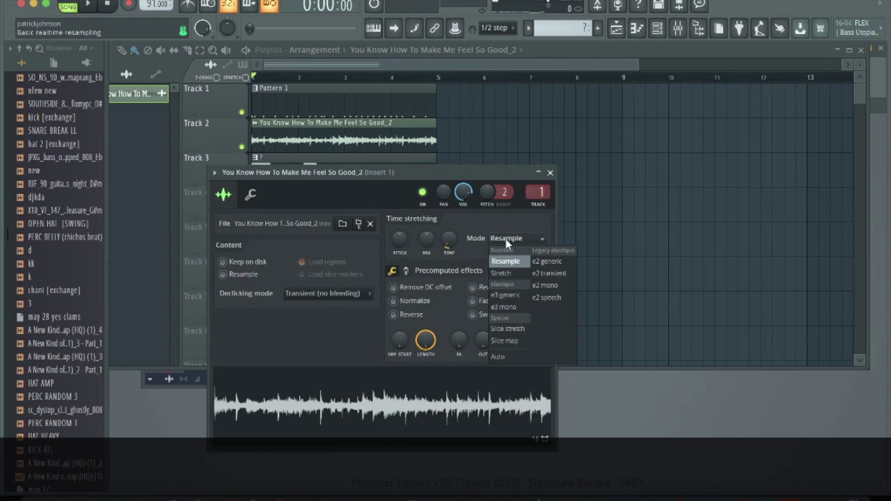
left_click(506, 275)
scroll(437, 135, "up", 7)
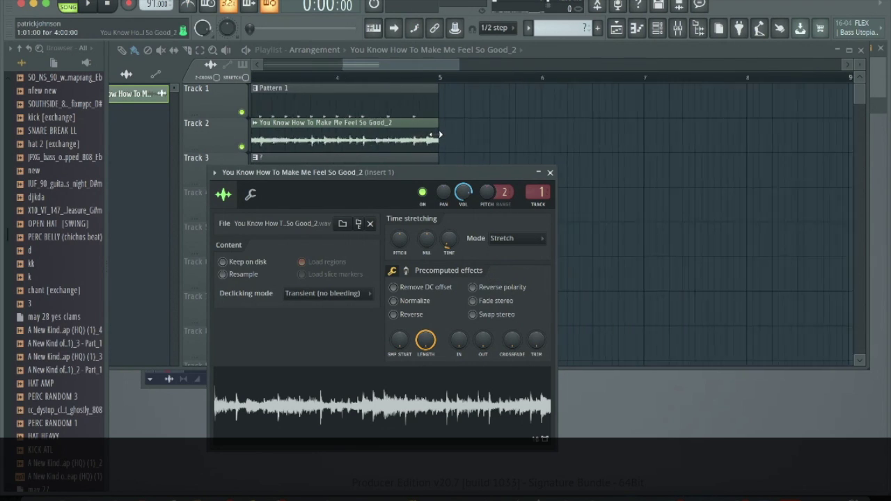
scroll(439, 134, "down", 9)
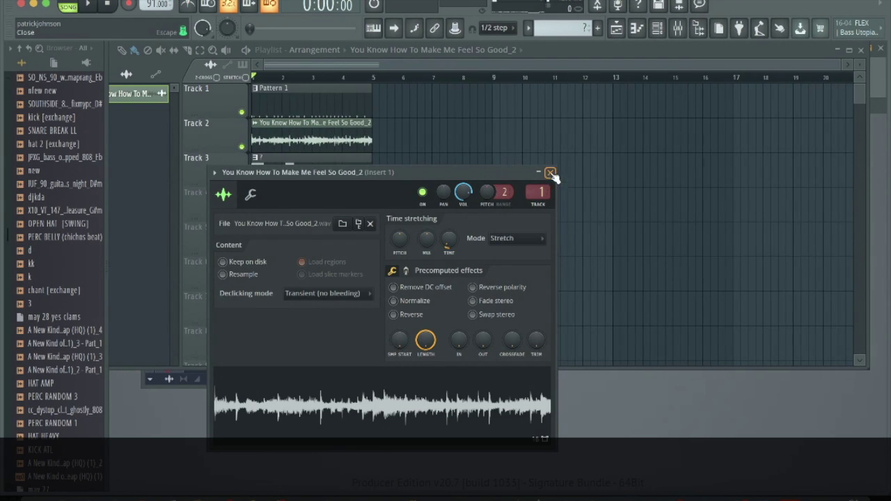
left_click(550, 171)
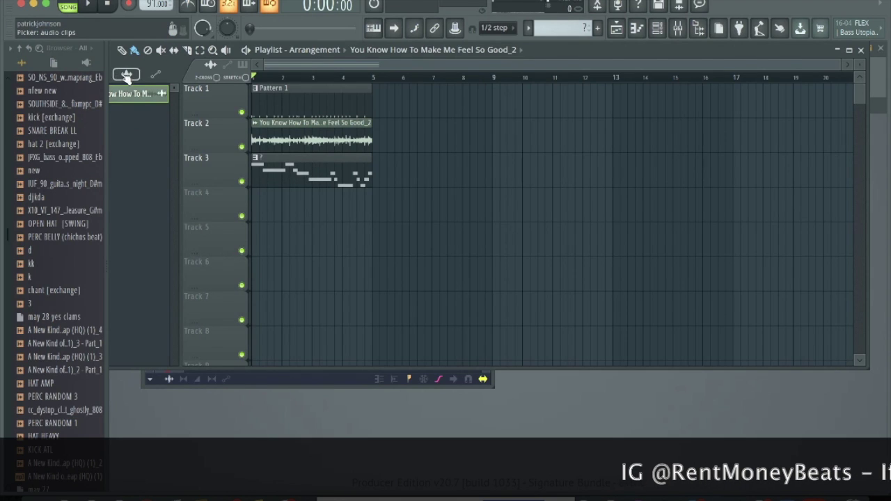
Try different project tempos, including 82 and 94 BPM, with the soul sample's channel settings open.
left_click_drag(148, 5, 149, 24)
double_click(356, 123)
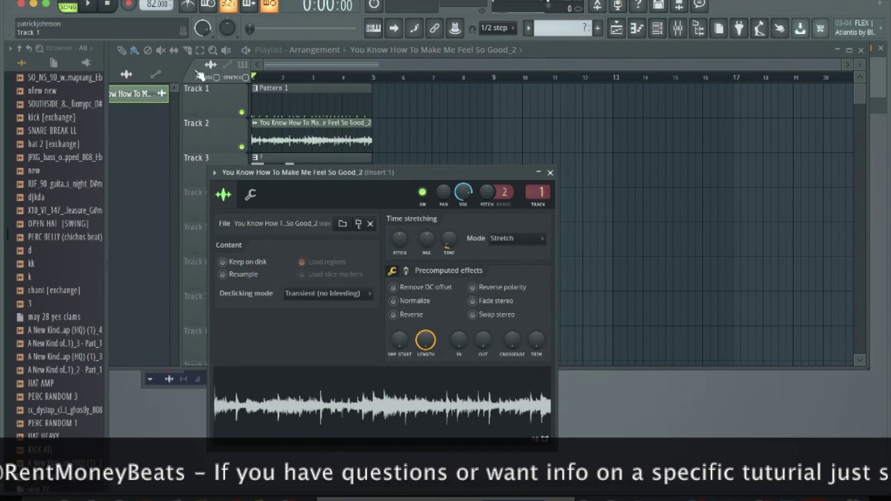
left_click_drag(148, 5, 149, 464)
left_click_drag(148, 5, 148, 1)
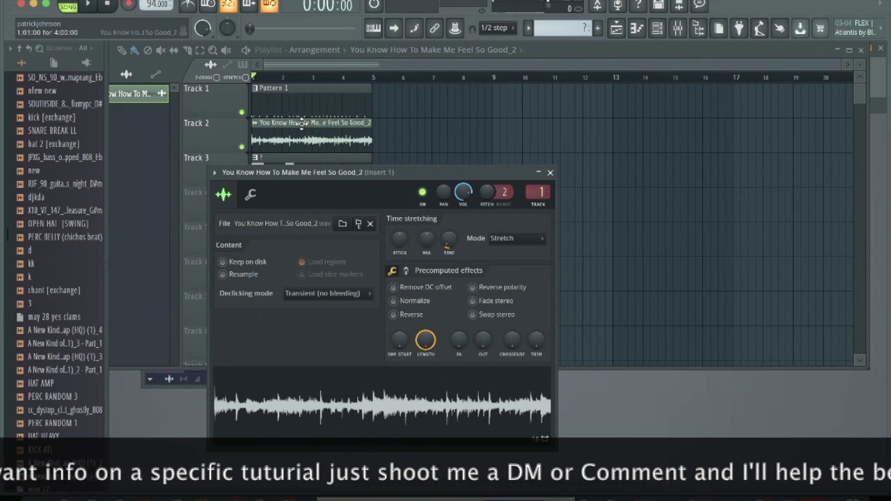
left_click_drag(151, 5, 153, 108)
Play the arrangement while varying the tempo from very slow to 98 BPM, set it to 85 BPM and stop playback.
key("space")
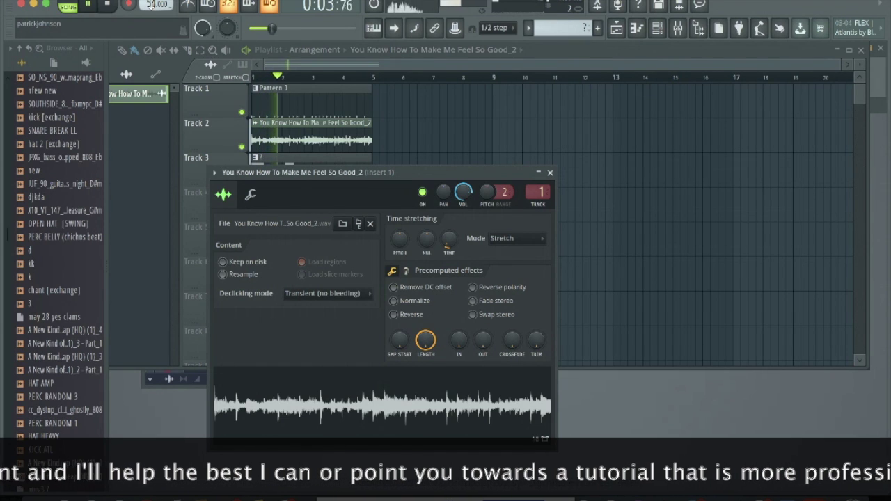
left_click_drag(151, 4, 141, 46)
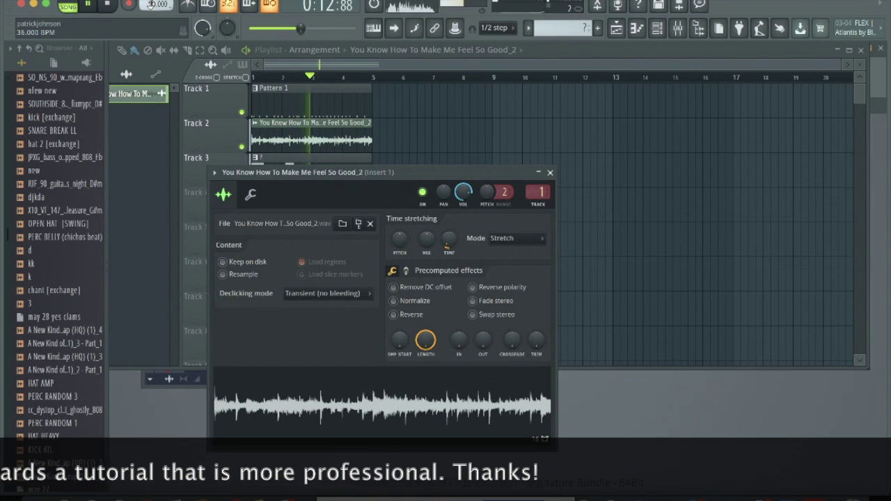
left_click_drag(151, 4, 133, 335)
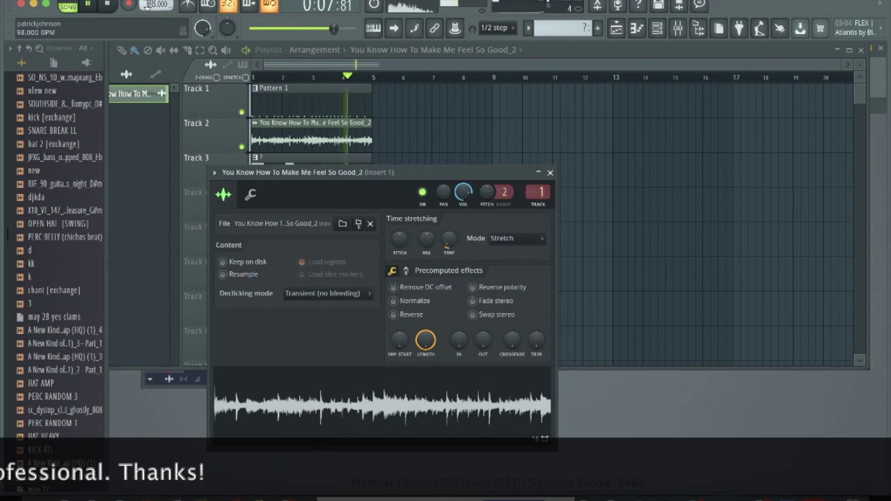
left_click_drag(148, 4, 148, 39)
key("space")
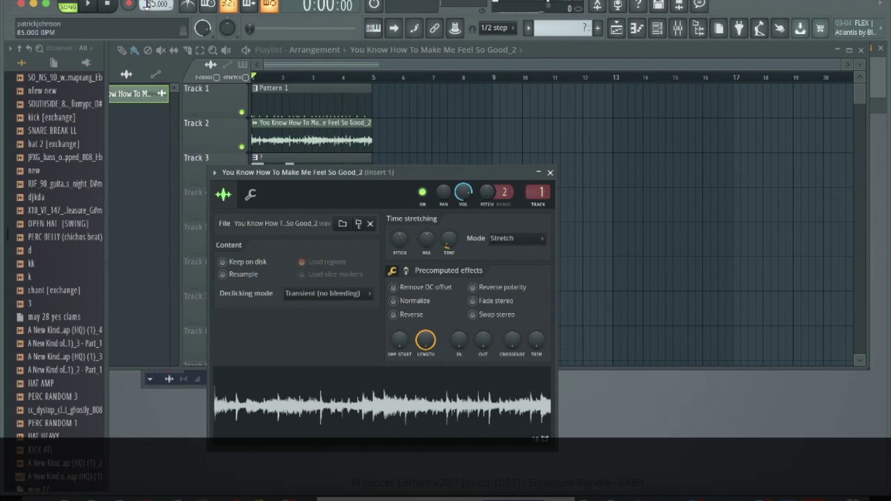